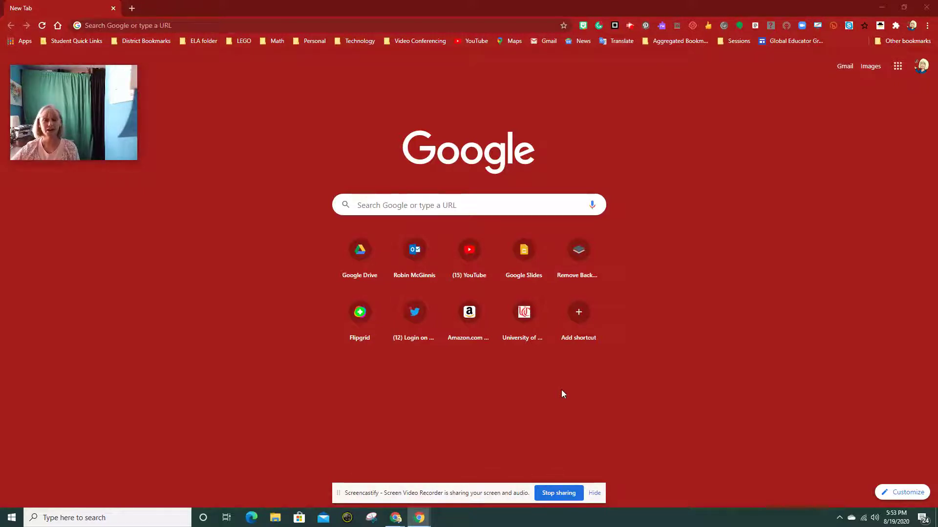
# Open the flippity.net website.
pyautogui.click(366, 207)
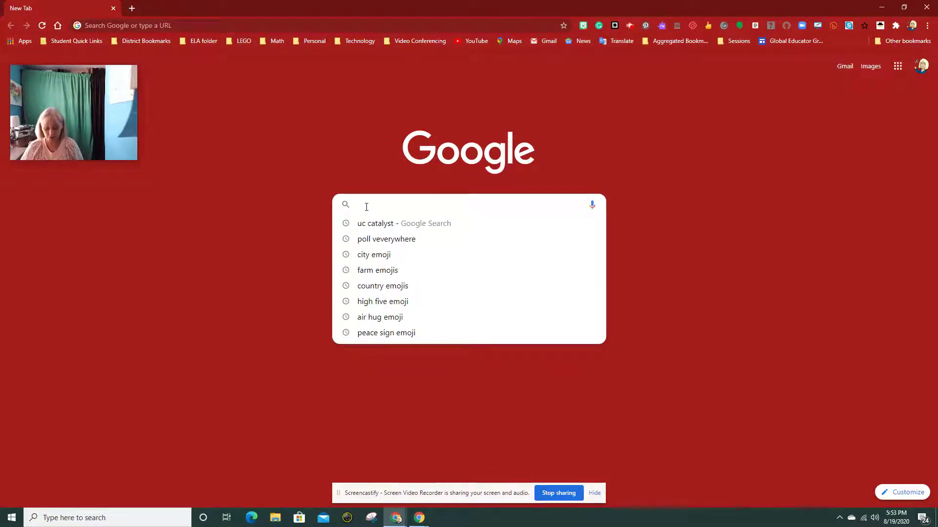
pyautogui.write('flippity')
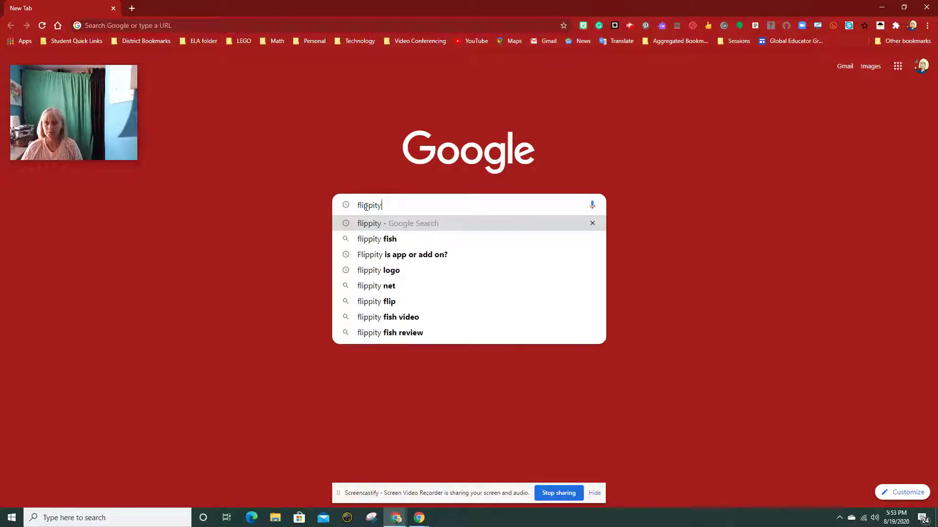
pyautogui.write('.net')
pyautogui.press('Return')
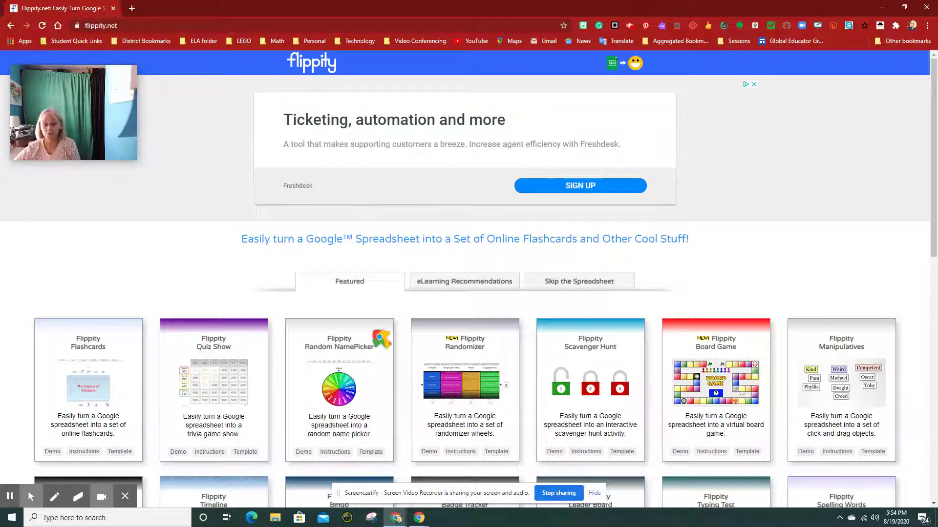
# Turn on the recorder's mouse spotlight and enlarge the Flippity page to 150%.
pyautogui.moveTo(28, 491)
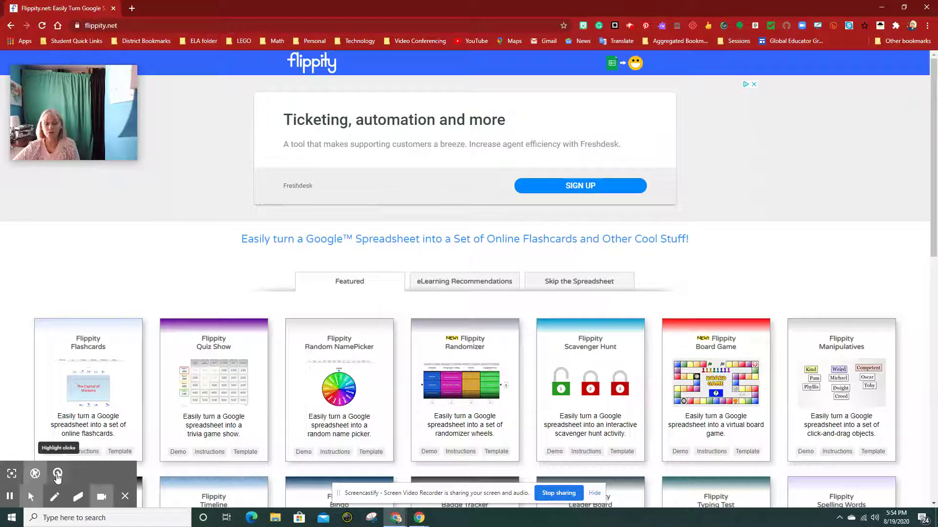
pyautogui.click(30, 475)
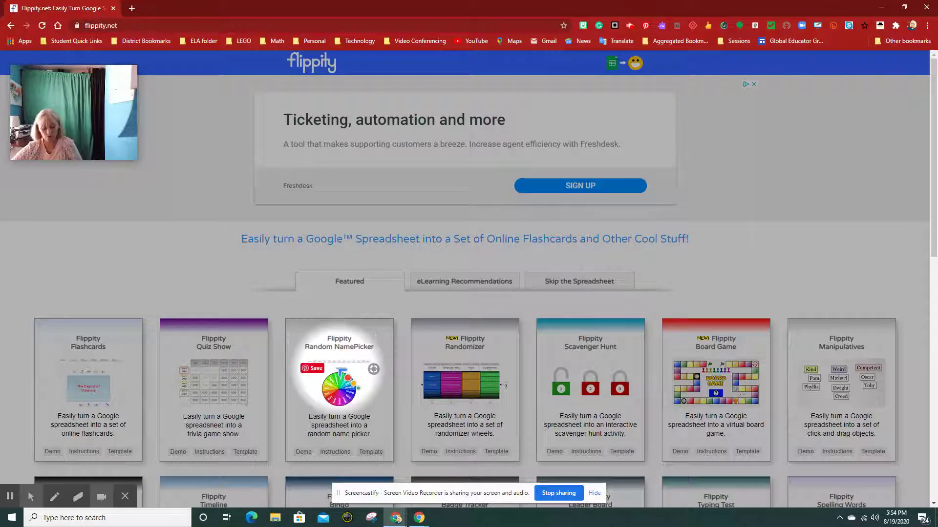
pyautogui.hotkey('ctrl', '+')
pyautogui.hotkey('ctrl', '+')
pyautogui.hotkey('ctrl', '-')
pyautogui.hotkey('ctrl', '-')
pyautogui.hotkey('ctrl', '-')
pyautogui.hotkey('ctrl', '-')
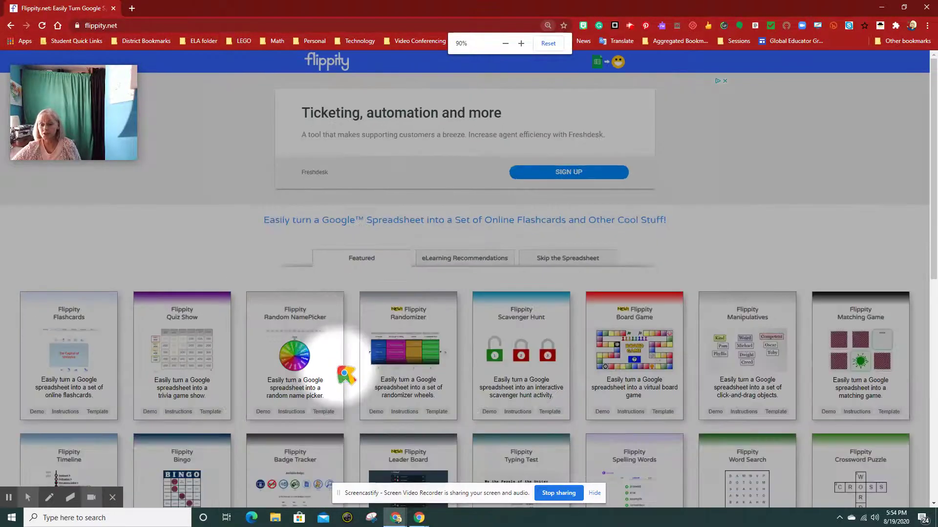
pyautogui.hotkey('ctrl', '+')
pyautogui.hotkey('ctrl', '+')
pyautogui.hotkey('ctrl', '+')
pyautogui.hotkey('ctrl', '+')
pyautogui.hotkey('ctrl', '+')
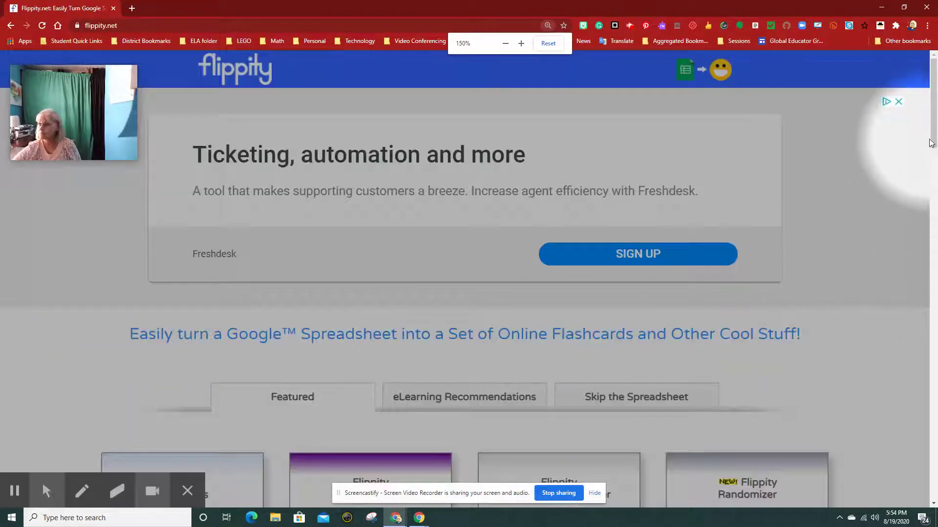
# Open the template for Flippity Random NamePicker and make a copy of it in Google Sheets.
pyautogui.moveTo(934, 130); pyautogui.dragTo(934, 198)
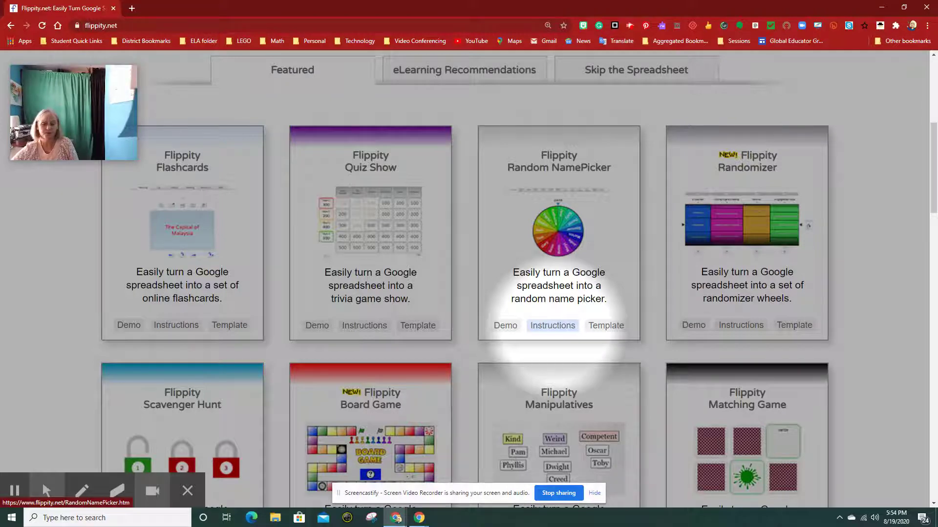
pyautogui.click(553, 332)
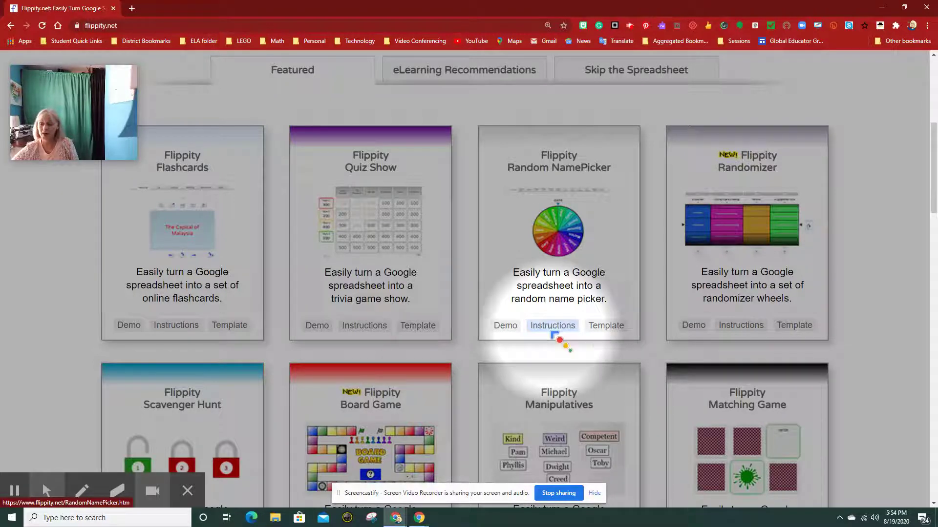
pyautogui.click(606, 332)
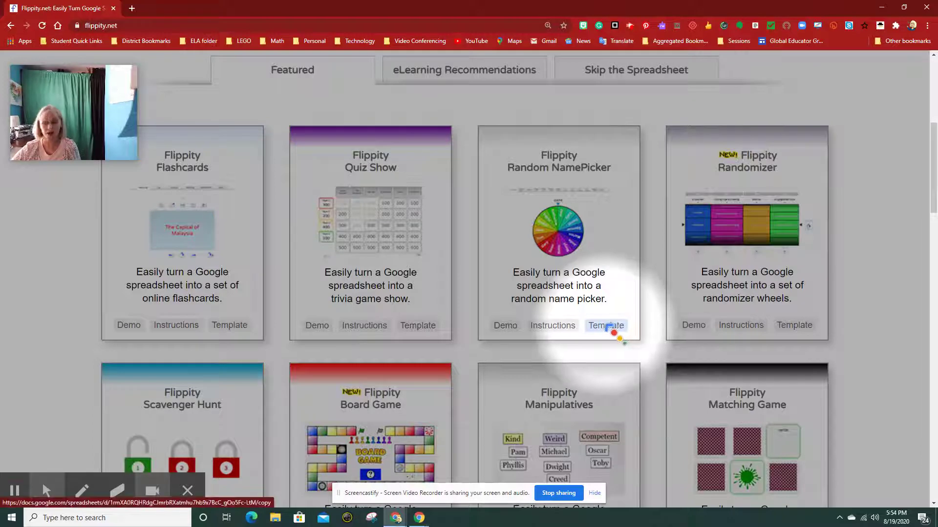
pyautogui.click(606, 326)
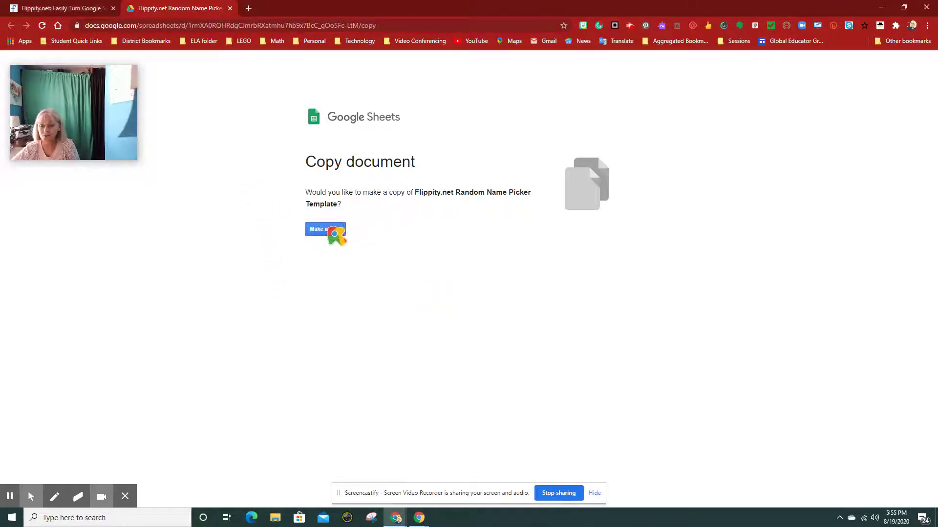
pyautogui.click(334, 233)
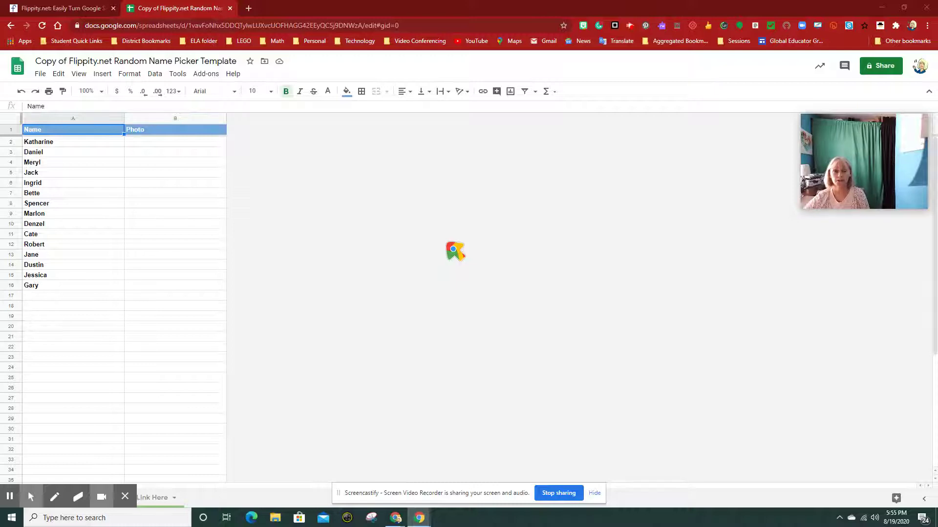
# Rename the copied spreadsheet to the teacher's surname followed by "Homeroom Random Name Picker Template".
pyautogui.click(115, 63)
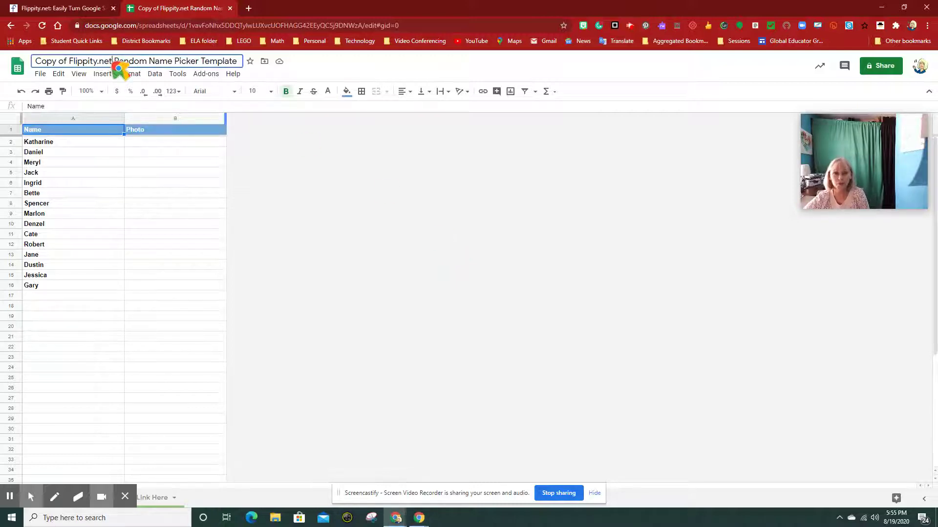
pyautogui.moveTo(117, 65); pyautogui.dragTo(1, 66)
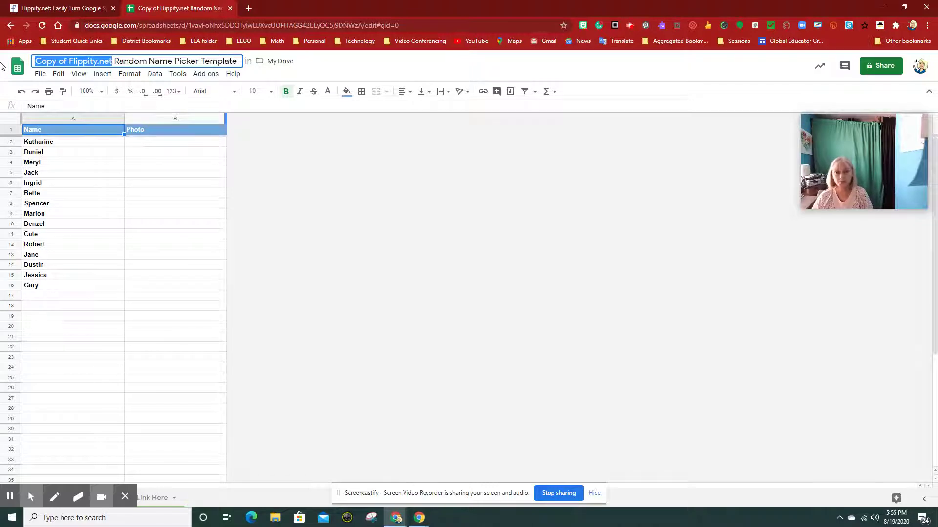
pyautogui.write('McGinn')
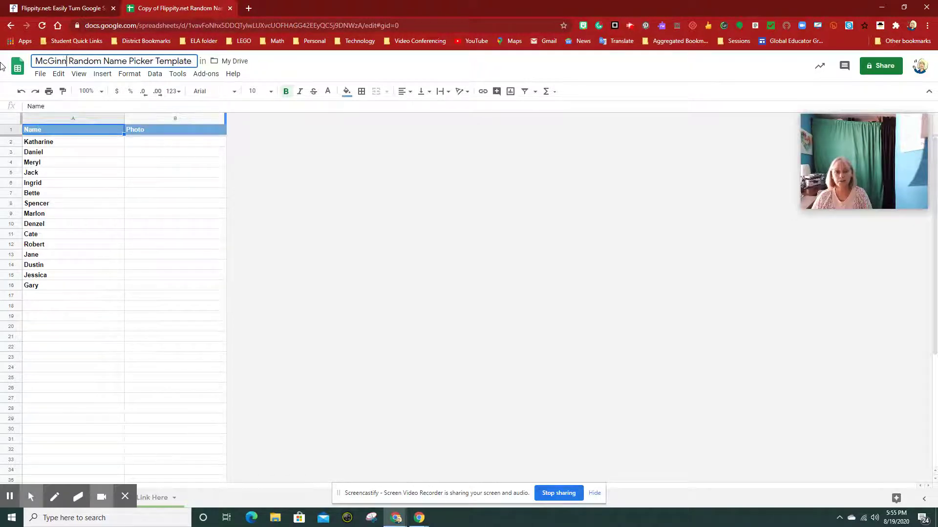
pyautogui.write('is HOm')
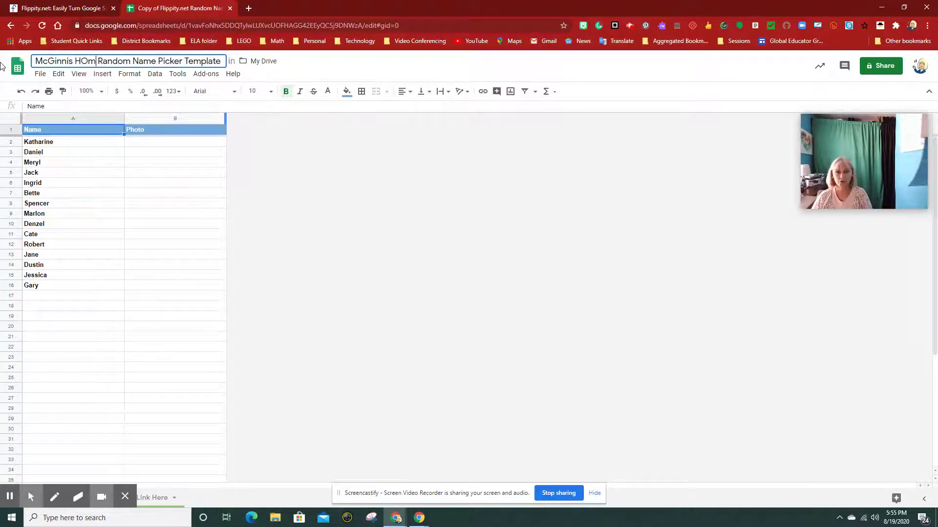
pyautogui.press('BackSpace')
pyautogui.press('BackSpace')
pyautogui.write('omero')
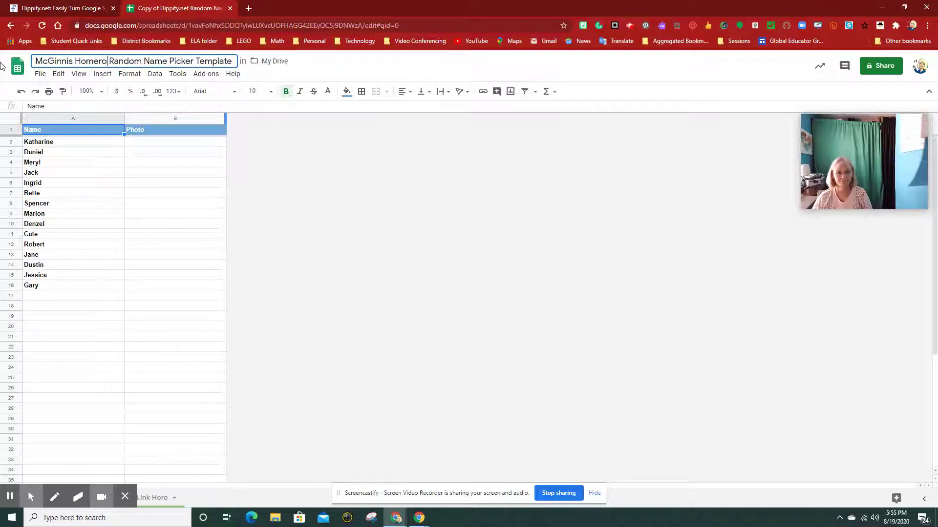
pyautogui.write('om')
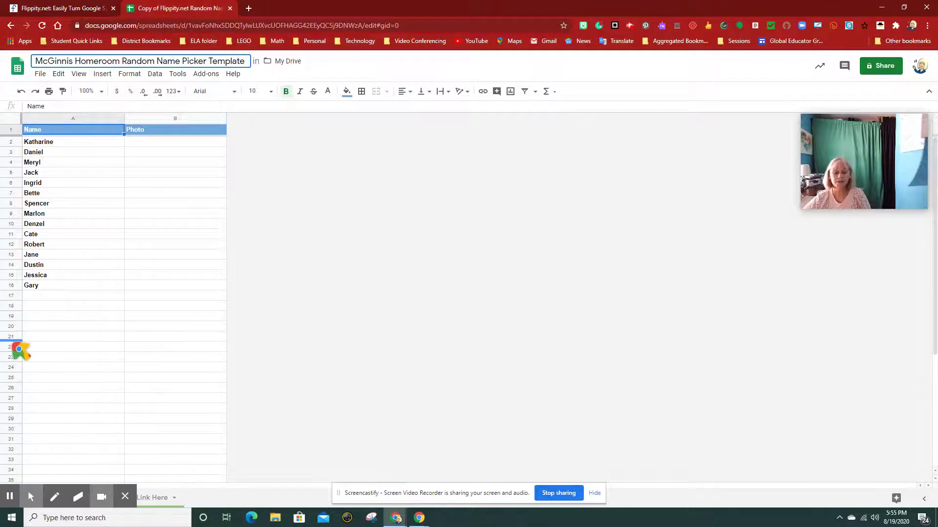
# Hide the recorder's toolbar and rename the Demo sheet to the teacher's surname followed by "Homeroom".
pyautogui.click(125, 497)
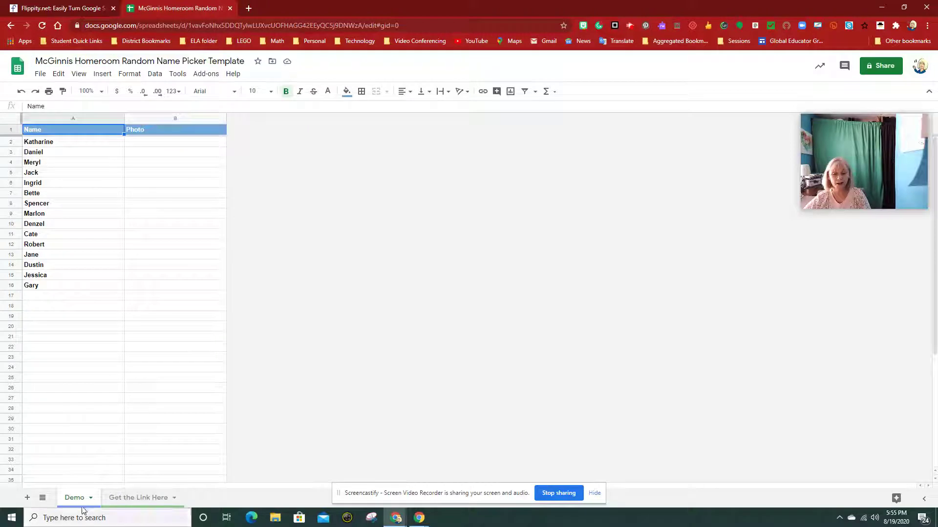
pyautogui.click(91, 498)
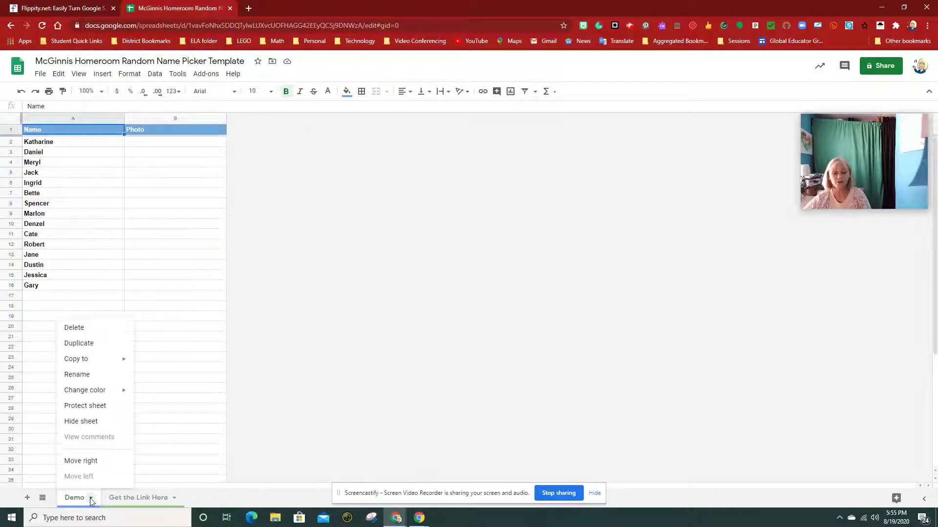
pyautogui.click(93, 376)
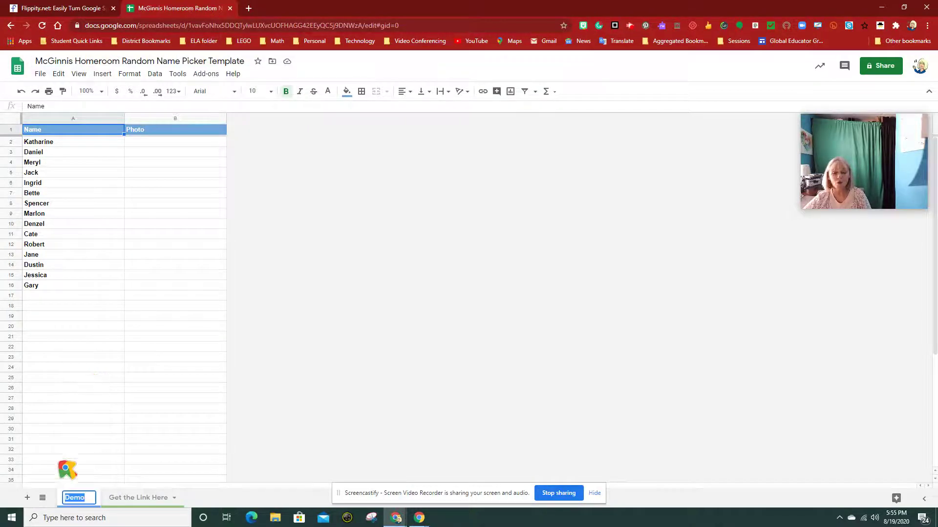
pyautogui.write('MCginnis')
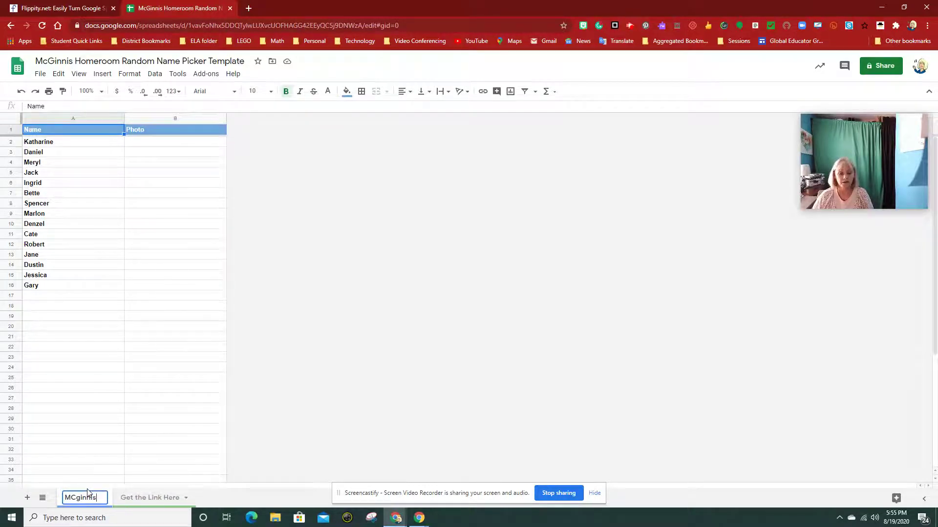
pyautogui.press('BackSpace')
pyautogui.press('BackSpace')
pyautogui.press('BackSpace')
pyautogui.press('BackSpace')
pyautogui.press('BackSpace')
pyautogui.press('BackSpace')
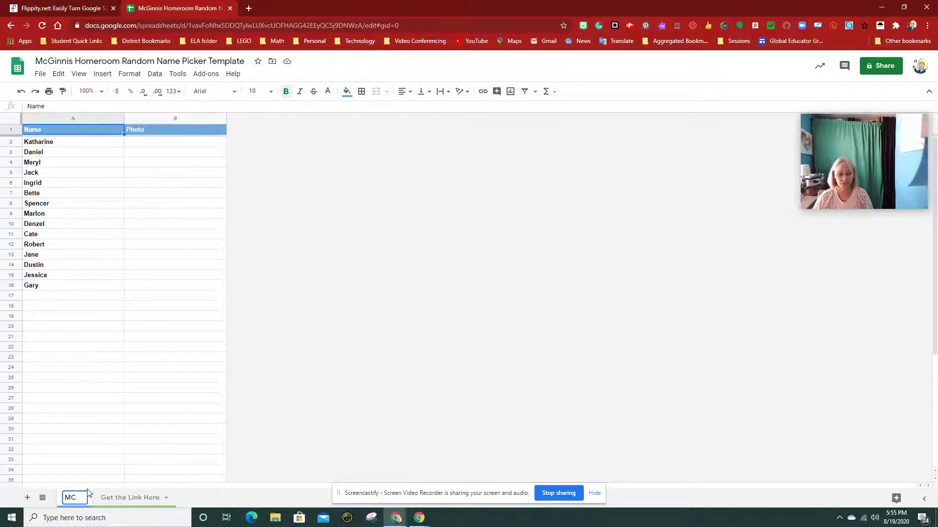
pyautogui.press('BackSpace')
pyautogui.write('cGinn')
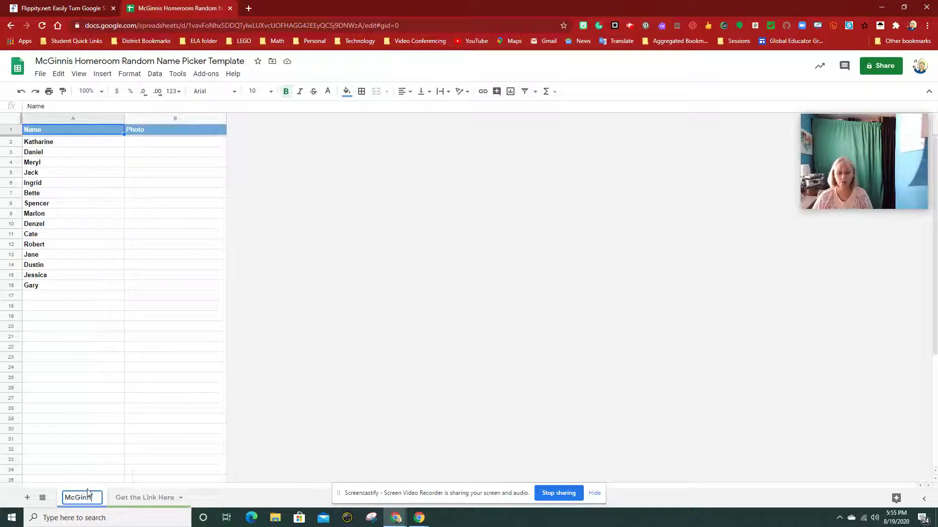
pyautogui.write('is H')
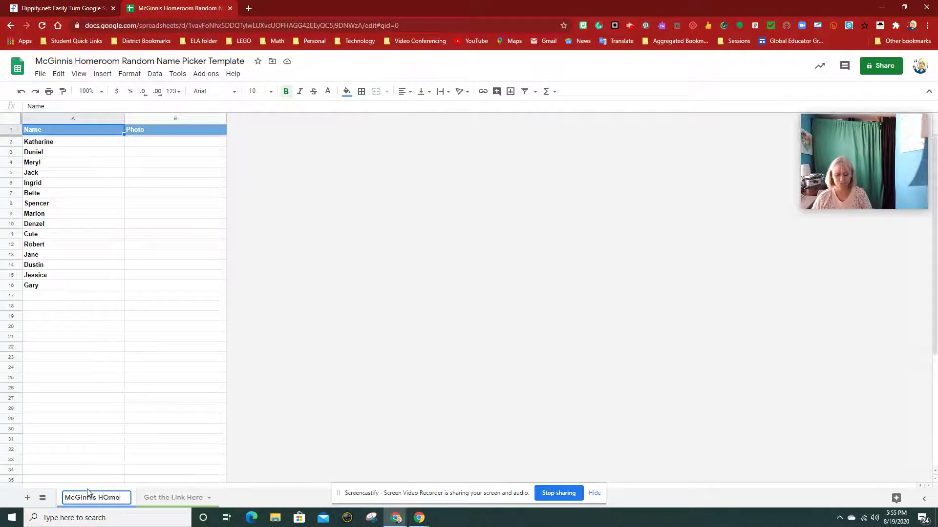
pyautogui.write('omeroom')
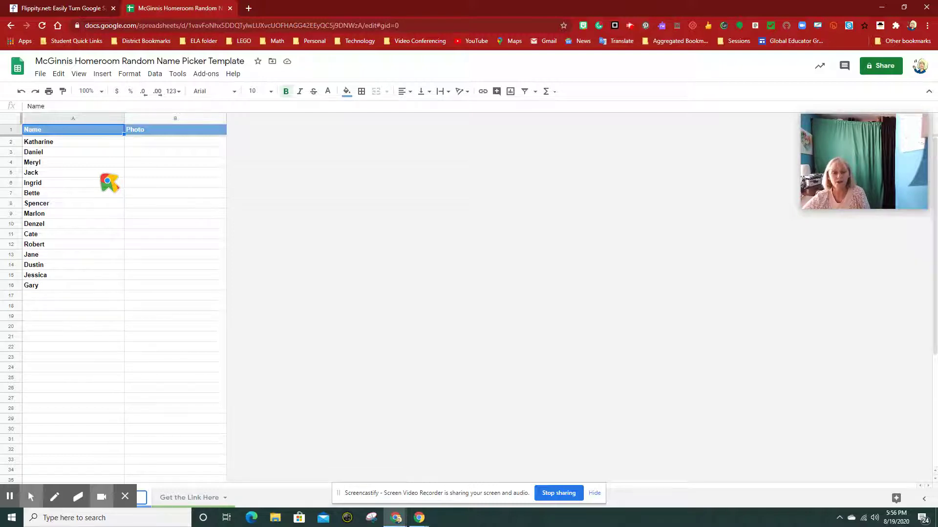
# Clear all the sample names from the Name column, cells A2 to A16.
pyautogui.click(72, 142)
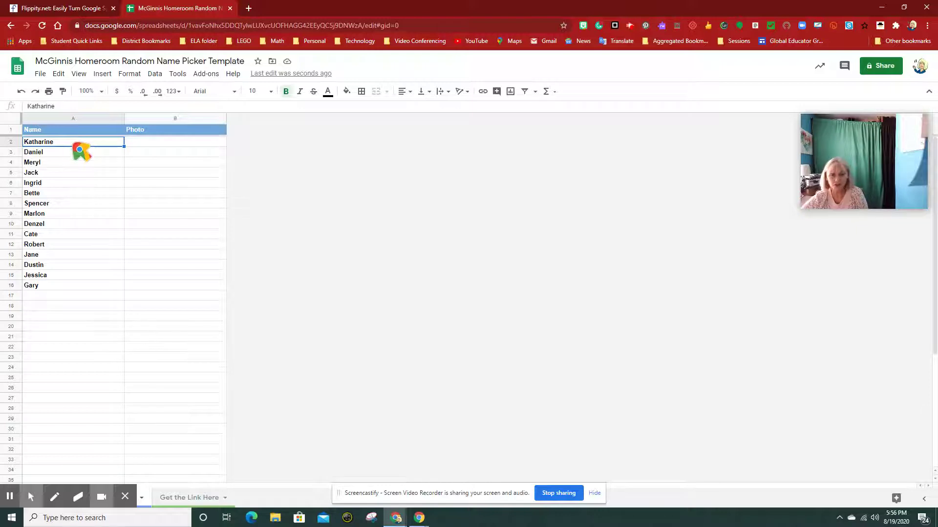
pyautogui.moveTo(80, 149); pyautogui.dragTo(79, 176)
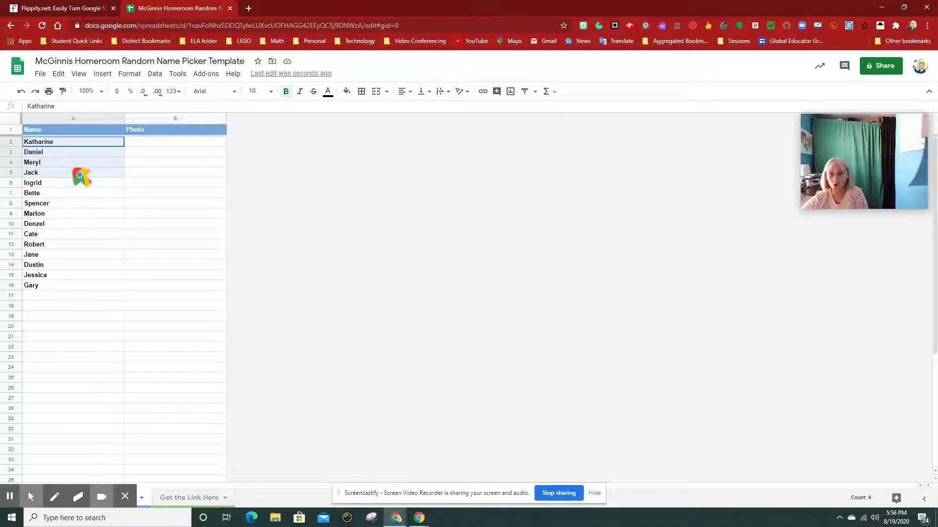
pyautogui.moveTo(80, 175); pyautogui.dragTo(86, 297)
pyautogui.press('Delete')
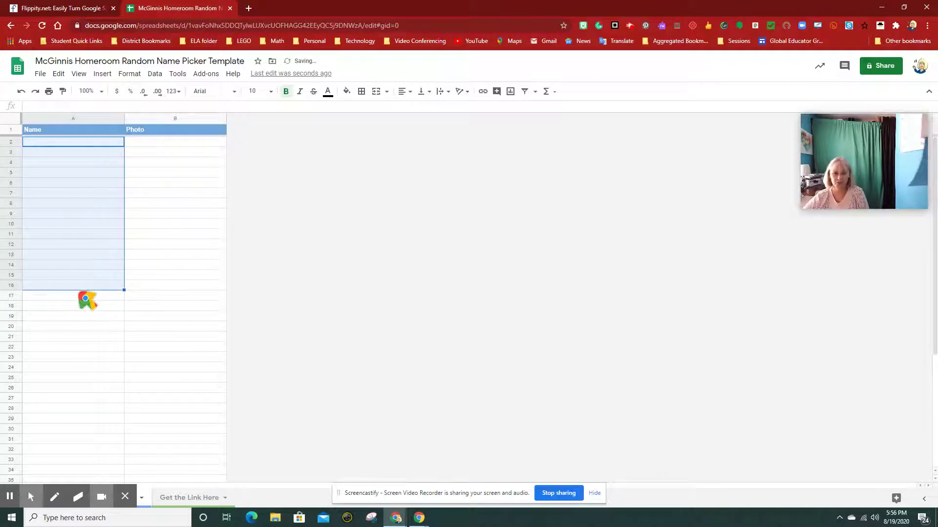
pyautogui.click(202, 186)
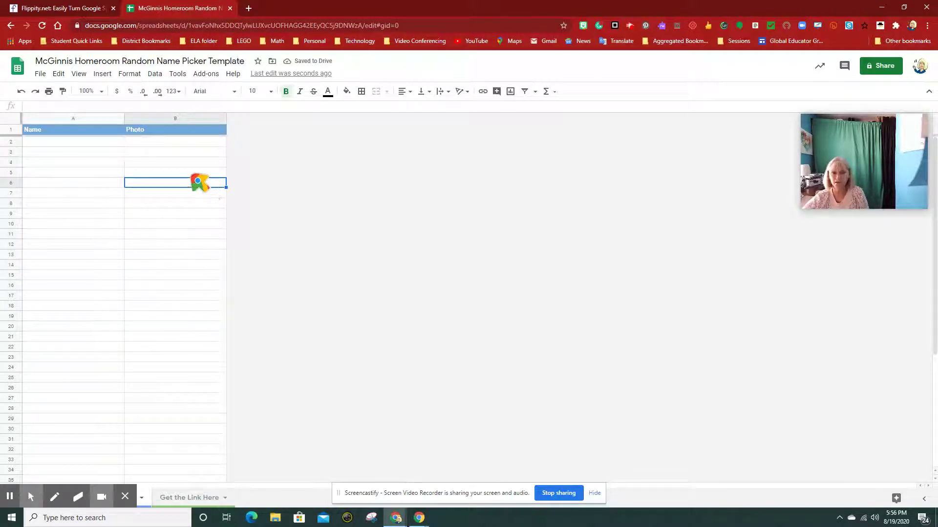
# Enter "Student 1" in cell A2 as the first entry of the Name column.
pyautogui.click(69, 142)
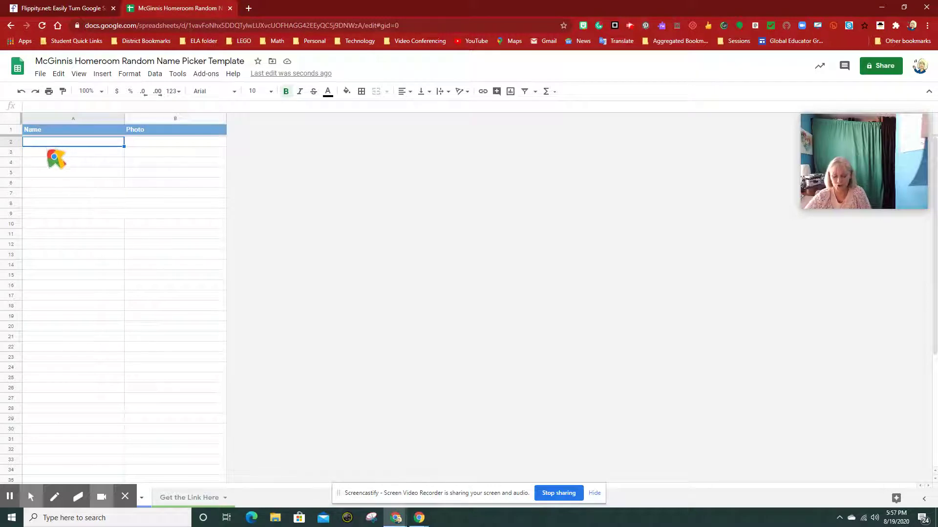
pyautogui.write('Student ')
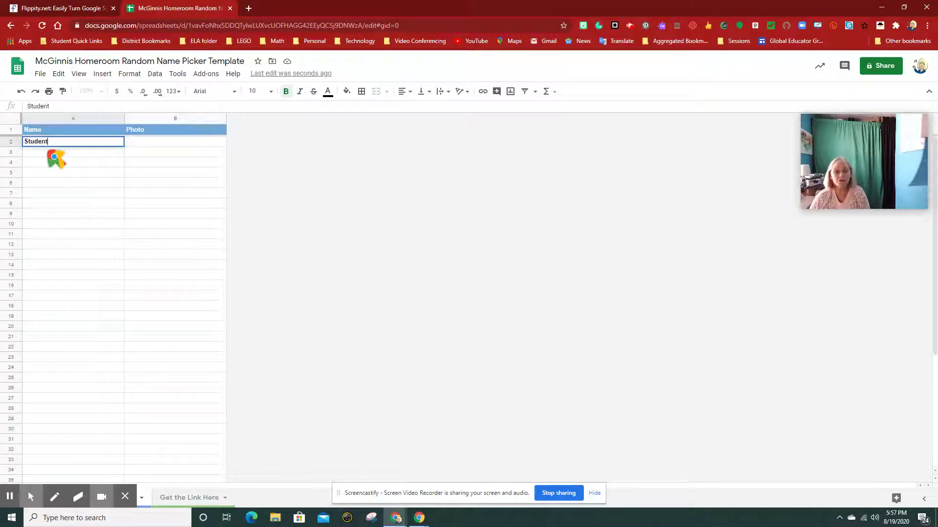
pyautogui.write('1')
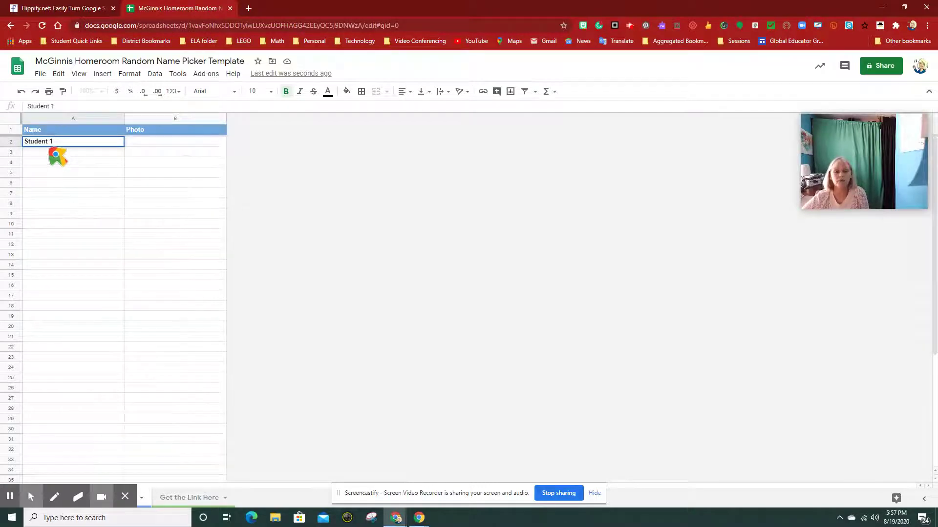
pyautogui.click(185, 154)
# Fill the Name column from cell A2 down to A21 with the series Student 1 to Student 20.
pyautogui.click(91, 144)
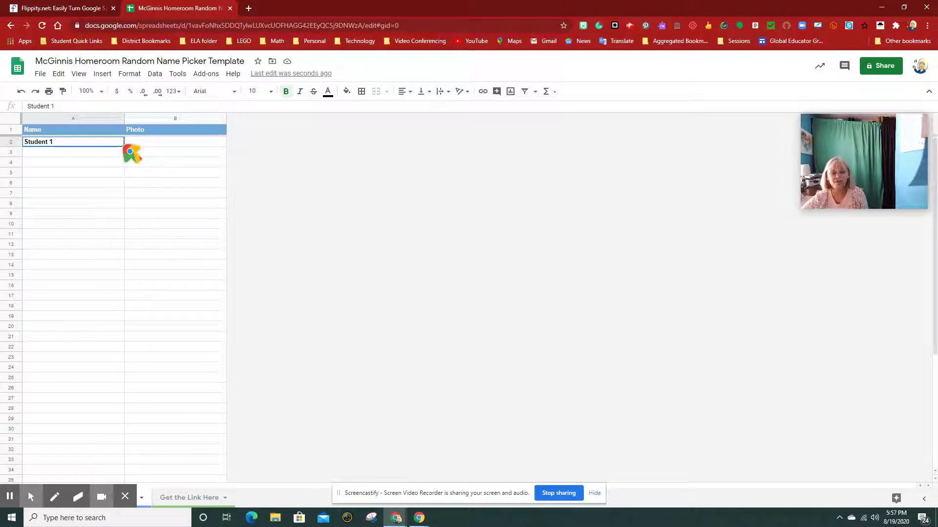
pyautogui.moveTo(127, 149); pyautogui.dragTo(122, 344)
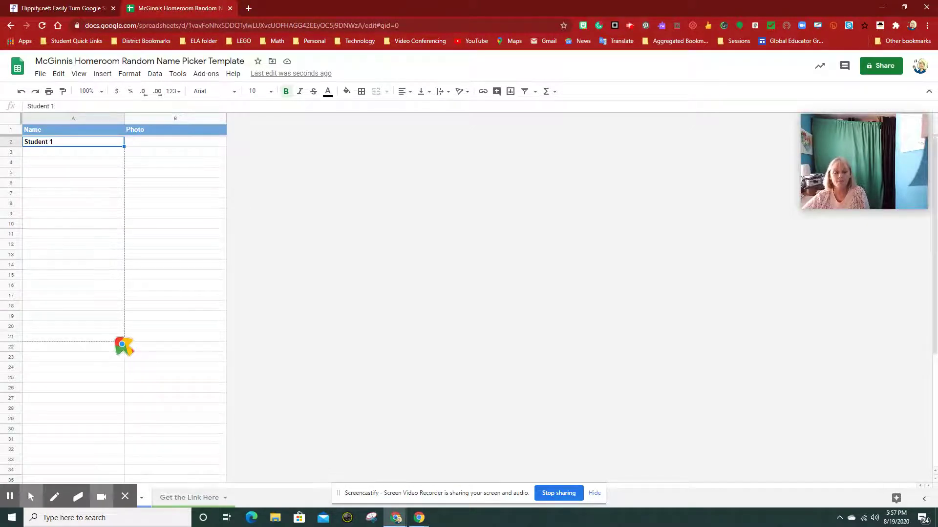
pyautogui.moveTo(122, 344); pyautogui.dragTo(122, 344)
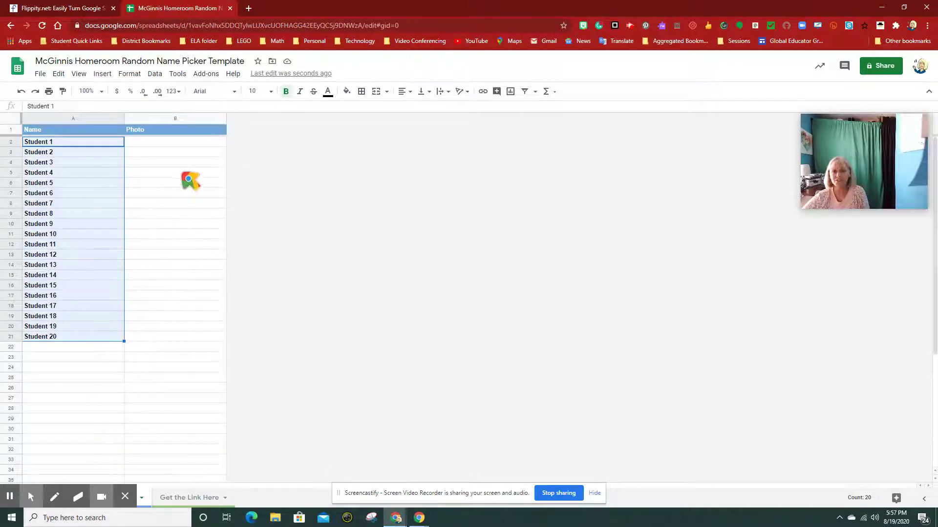
# Search Google for "google images" in a new browser tab and change the search to the suggested "panda images".
pyautogui.click(148, 143)
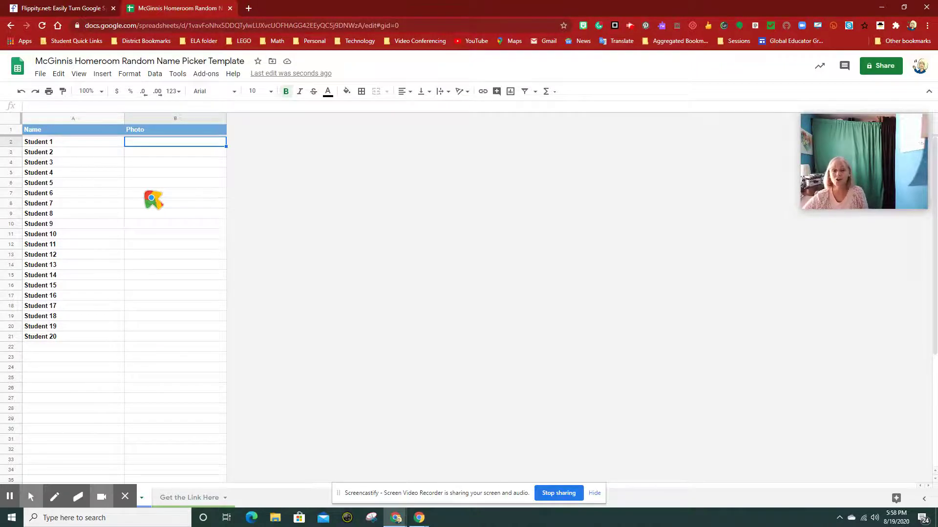
pyautogui.click(249, 9)
pyautogui.click(379, 204)
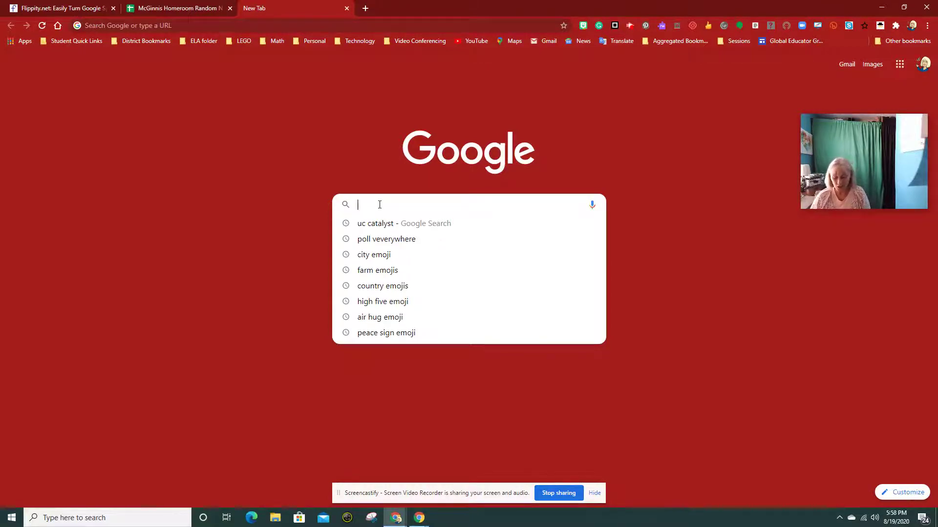
pyautogui.write('google image')
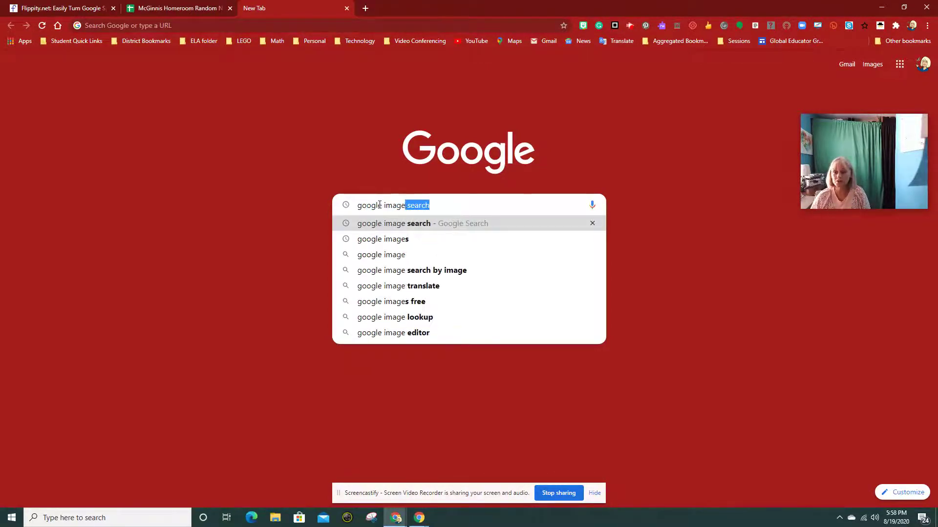
pyautogui.write('s')
pyautogui.press('Return')
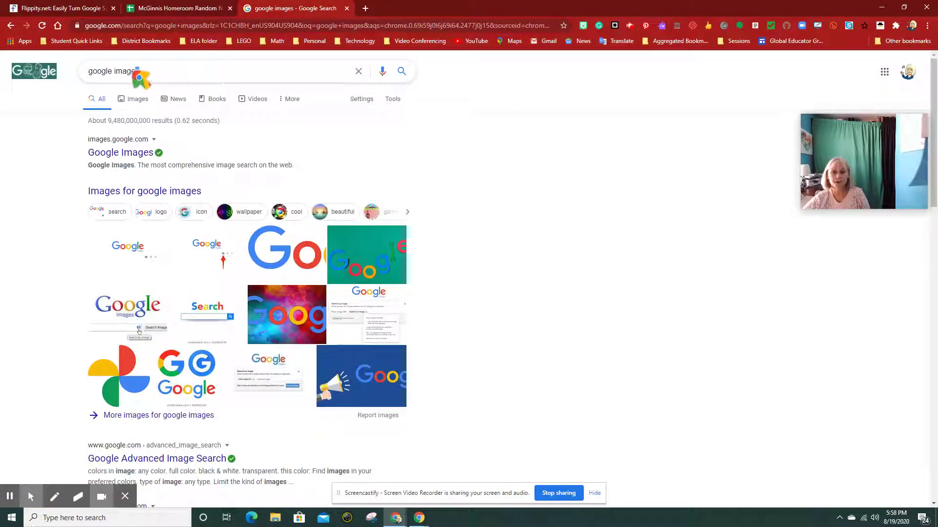
pyautogui.moveTo(139, 74); pyautogui.dragTo(90, 75)
pyautogui.write('pa')
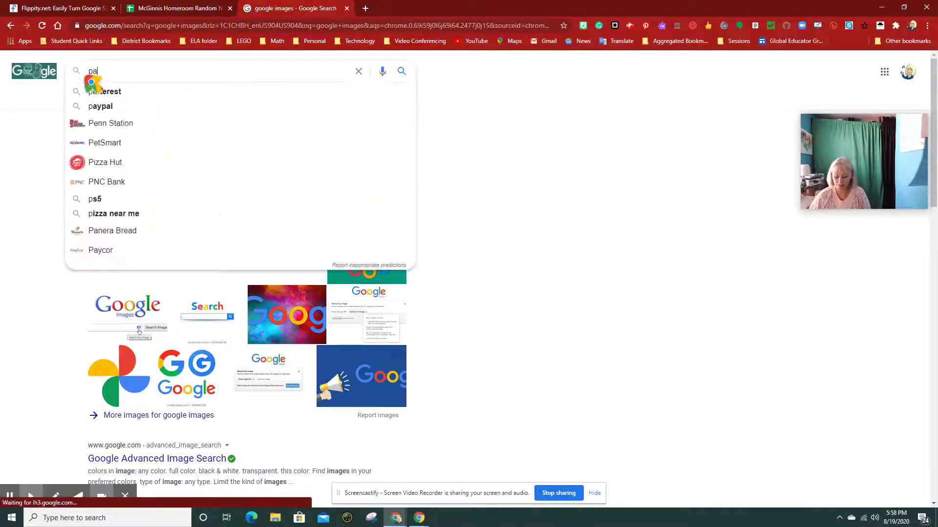
pyautogui.write('nda')
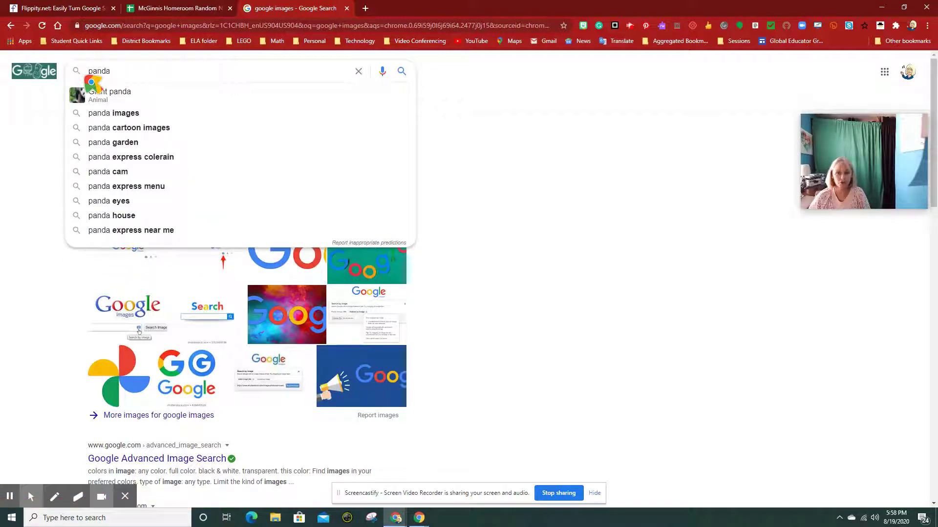
pyautogui.click(122, 114)
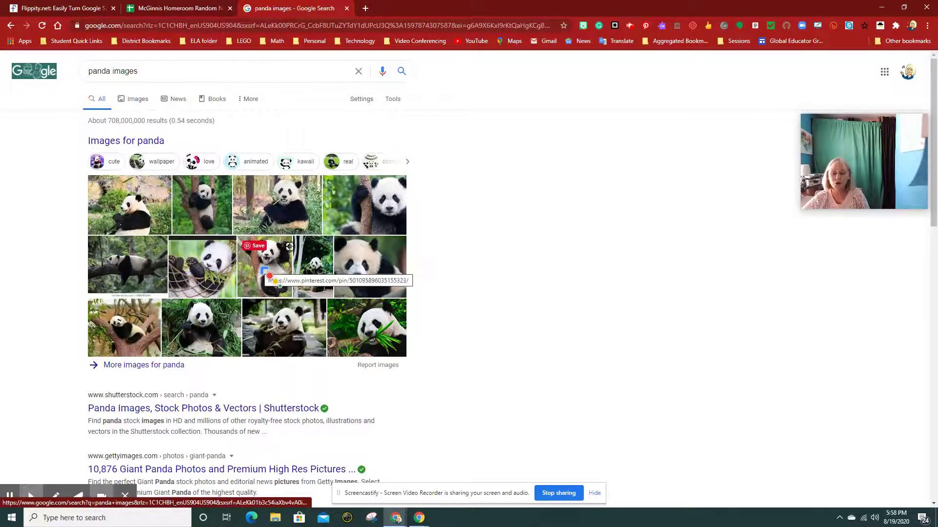
# Copy the image address of the open-mouthed panda hanging in a tree and paste it into Student 1's Photo cell, B2.
pyautogui.click(275, 275)
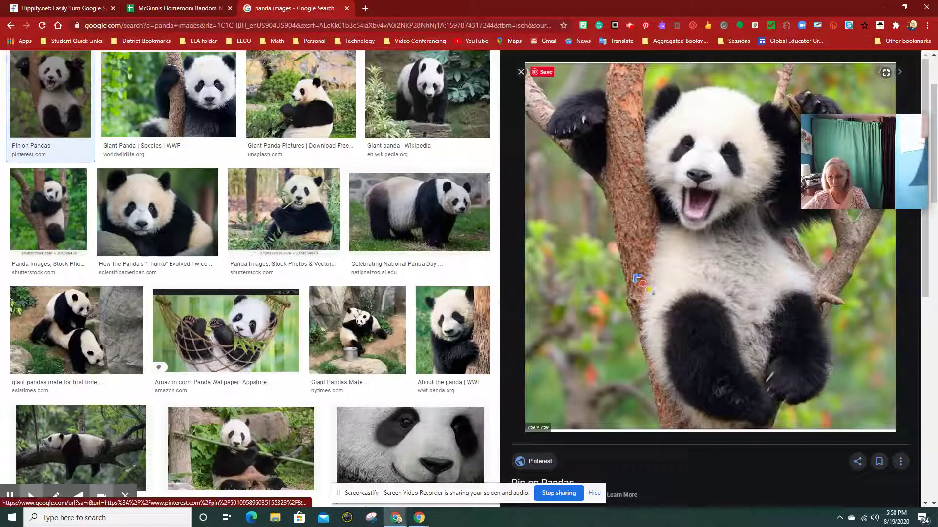
pyautogui.rightClick(702, 263)
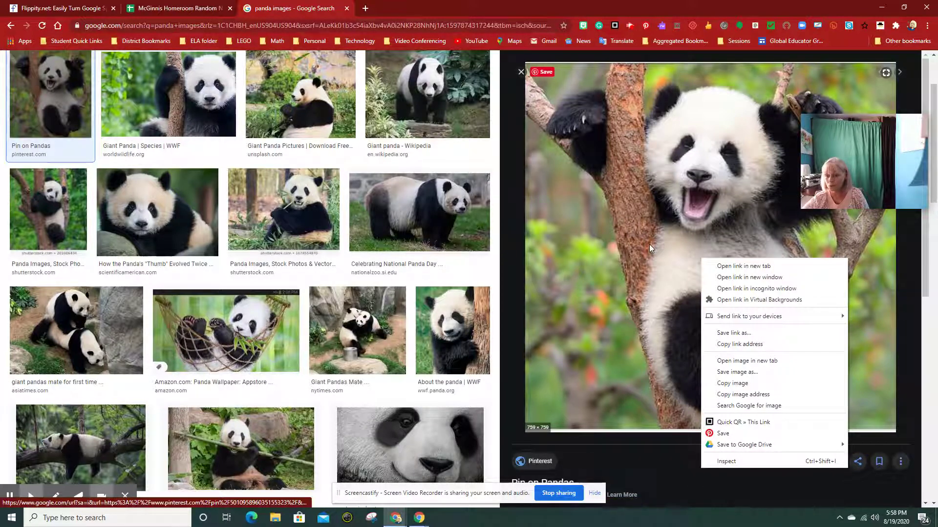
pyautogui.click(760, 395)
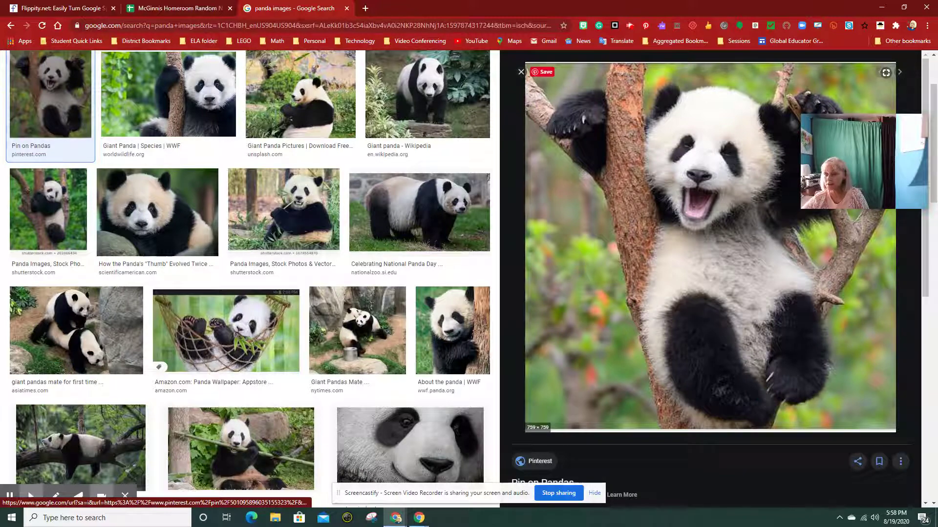
pyautogui.click(189, 12)
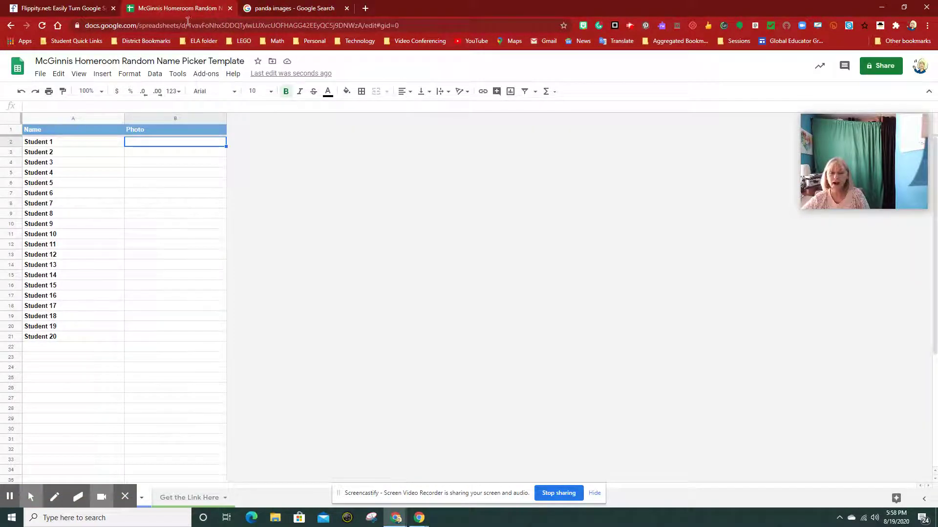
pyautogui.rightClick(138, 146)
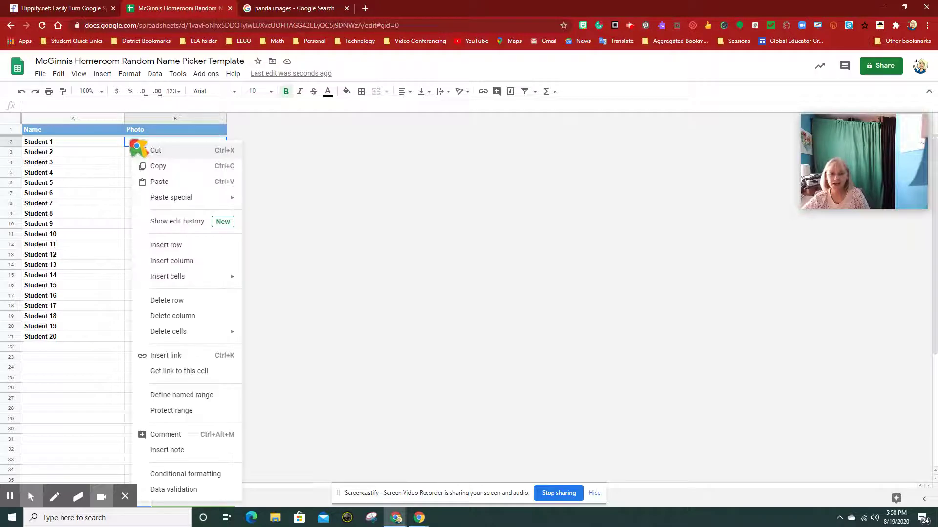
pyautogui.click(154, 181)
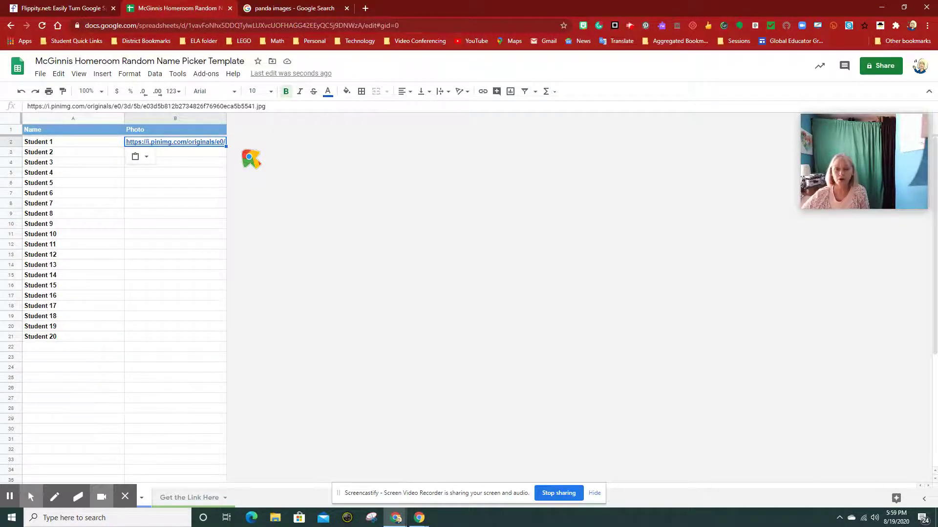
# Publish the entire document to the web as a web page, and close the publishing dialog.
pyautogui.click(124, 498)
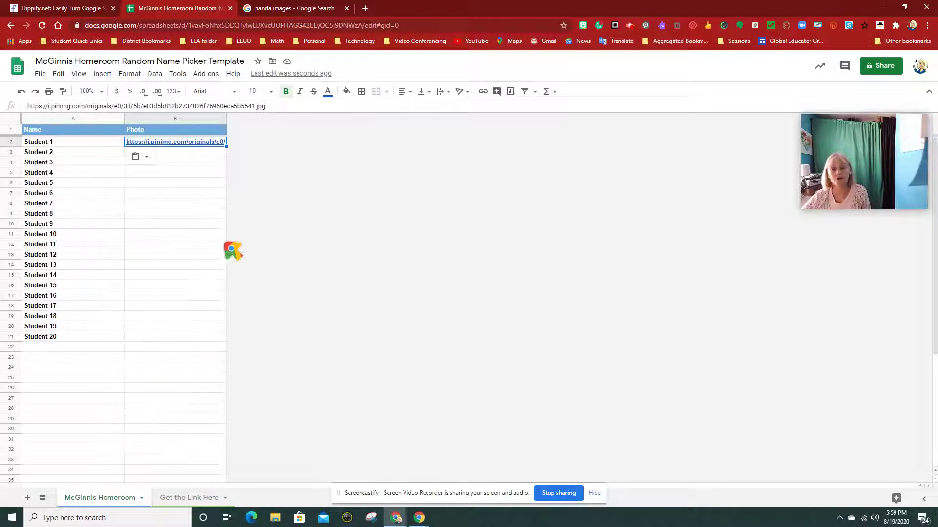
pyautogui.click(40, 73)
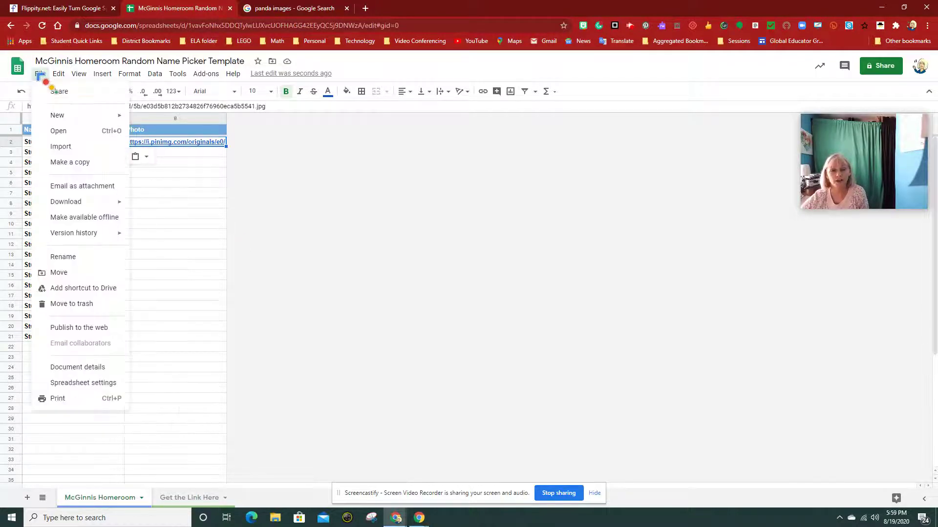
pyautogui.click(74, 330)
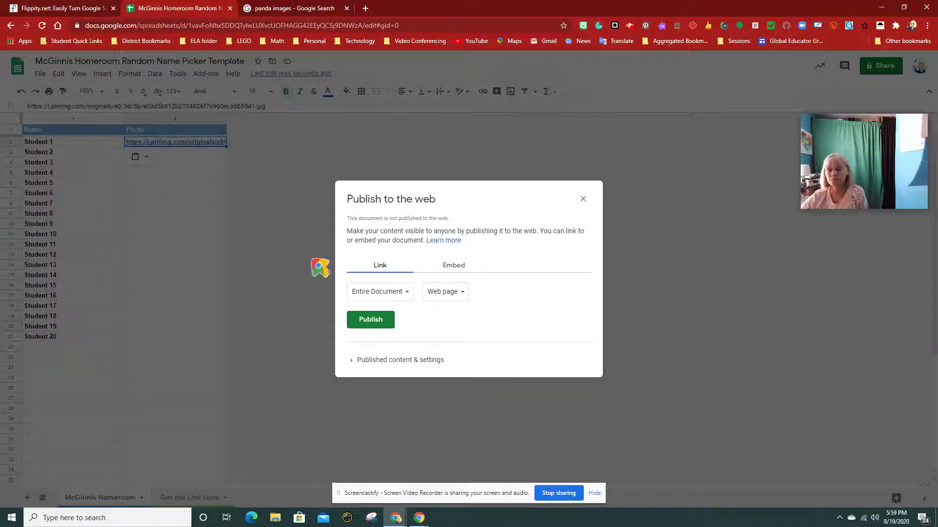
pyautogui.click(373, 322)
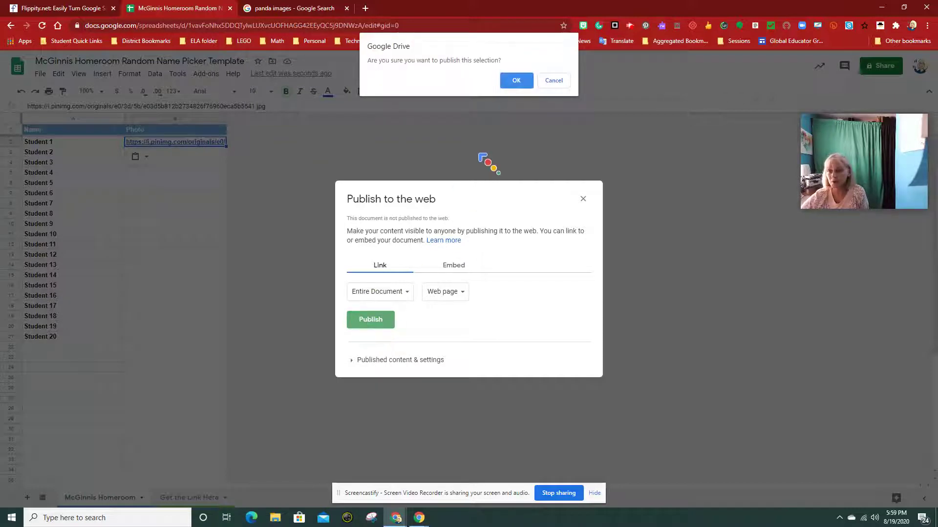
pyautogui.click(516, 80)
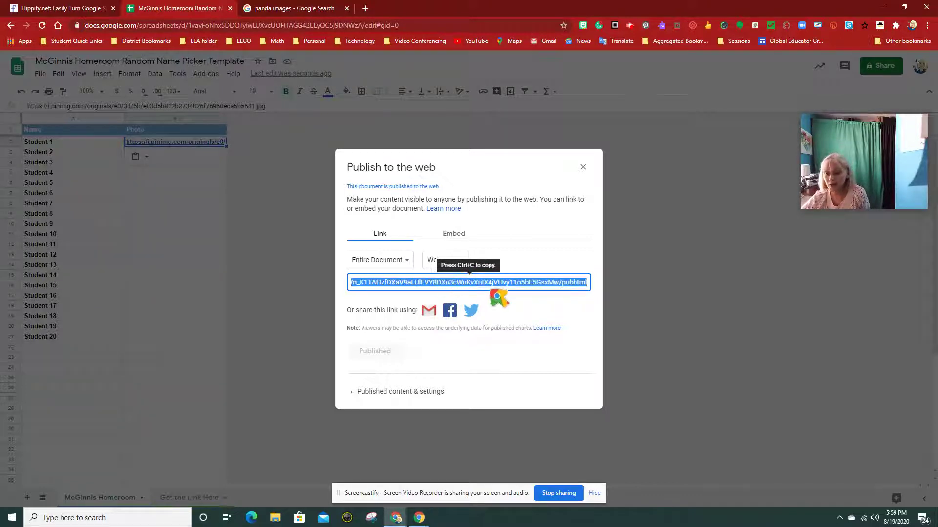
pyautogui.click(583, 168)
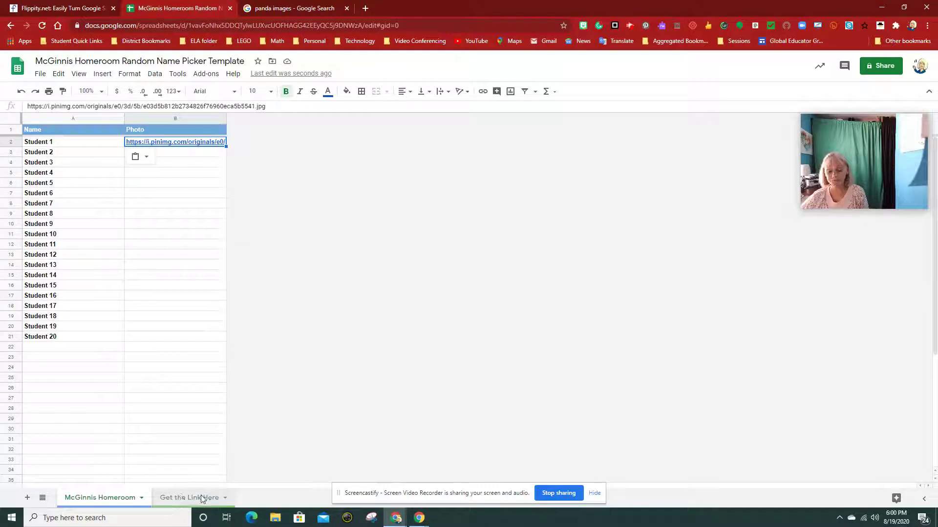
# Copy the Flippity Random Name Picker link in cell A2 of the "Get the Link Here" sheet and open it.
pyautogui.click(227, 497)
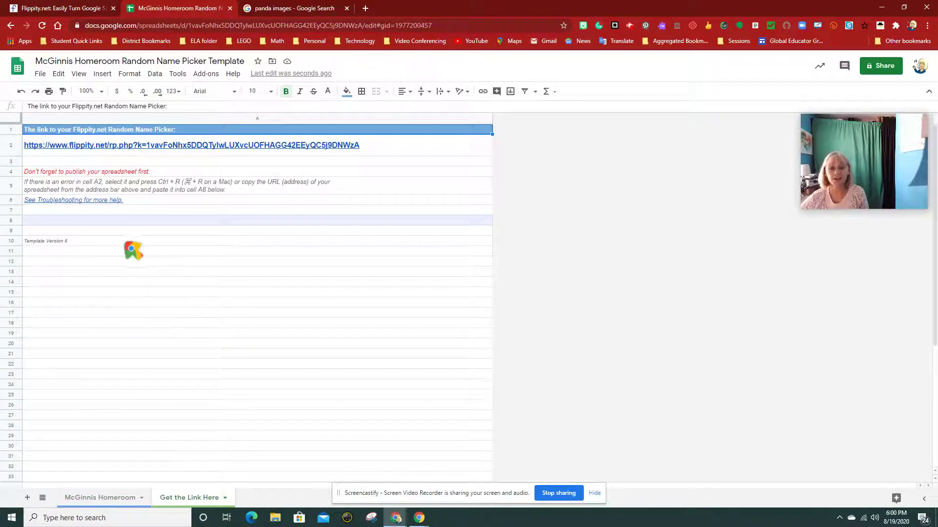
pyautogui.click(157, 147)
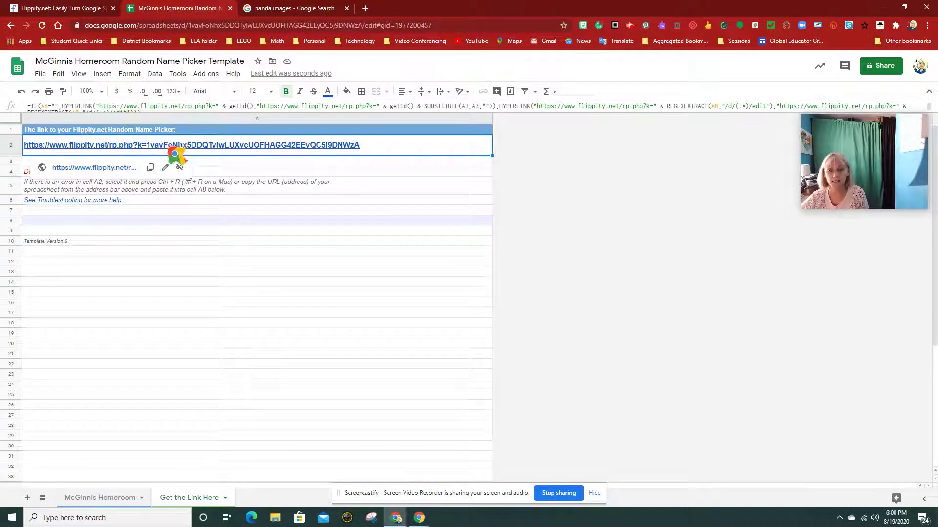
pyautogui.click(150, 167)
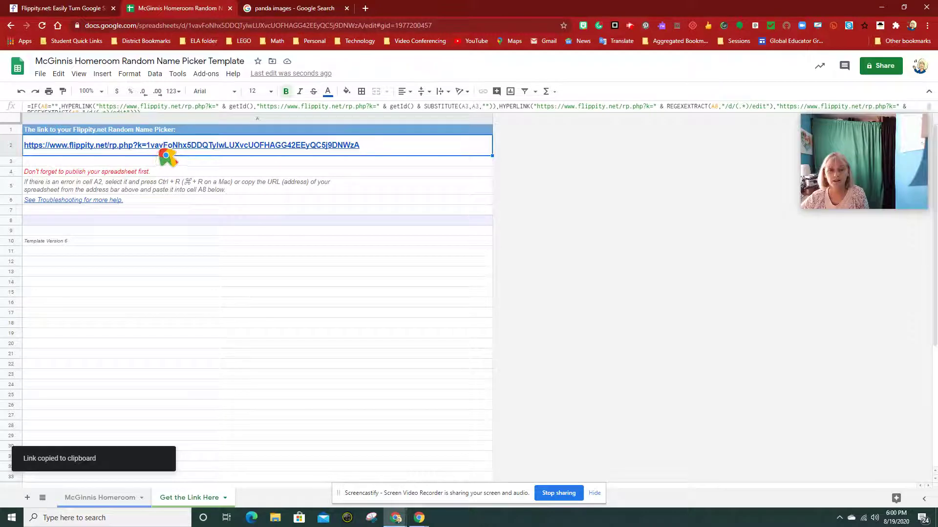
pyautogui.moveTo(167, 152)
pyautogui.click(114, 169)
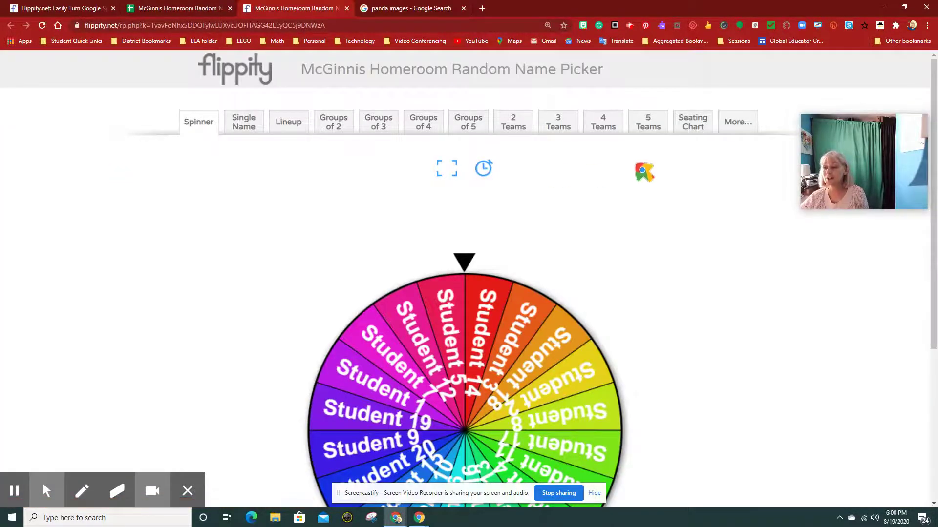
# Spin the name wheel twice to pick random students.
pyautogui.scroll(-3, 645, 178)
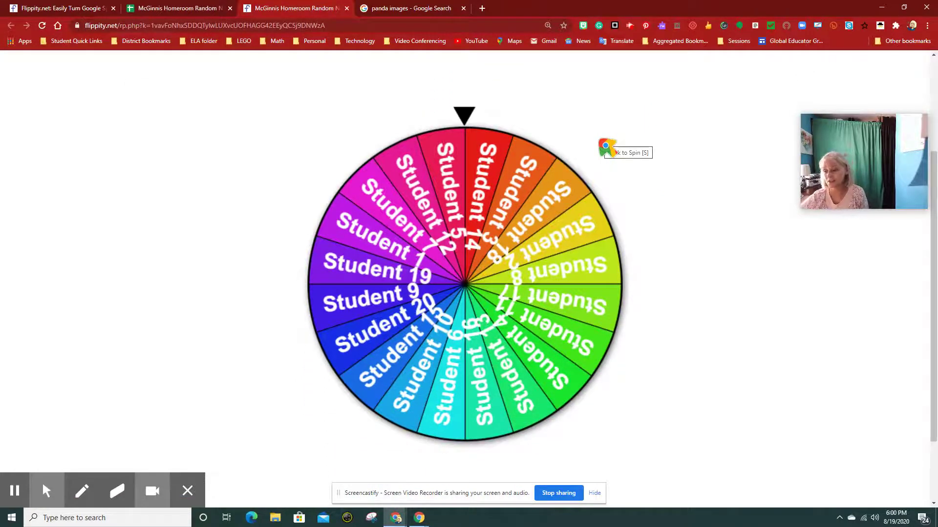
pyautogui.scroll(2, 684, 224)
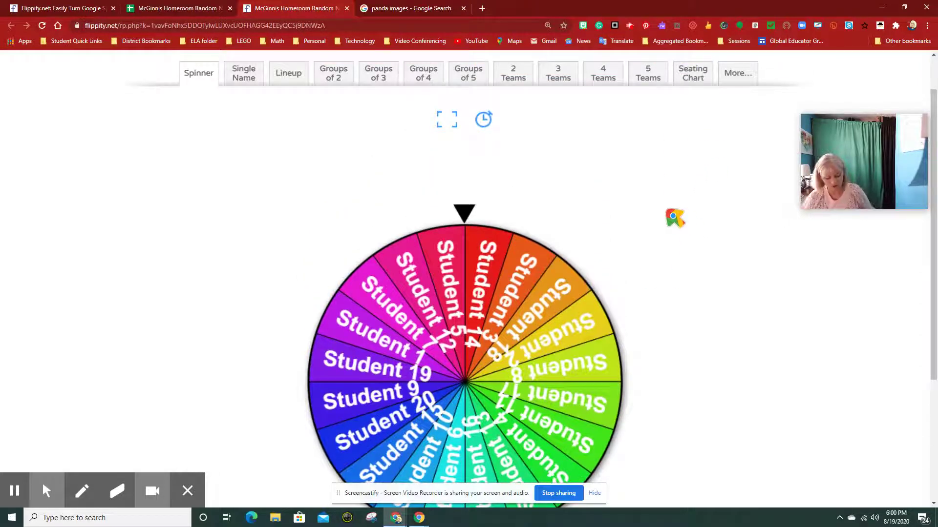
pyautogui.hotkey('ctrl', '0')
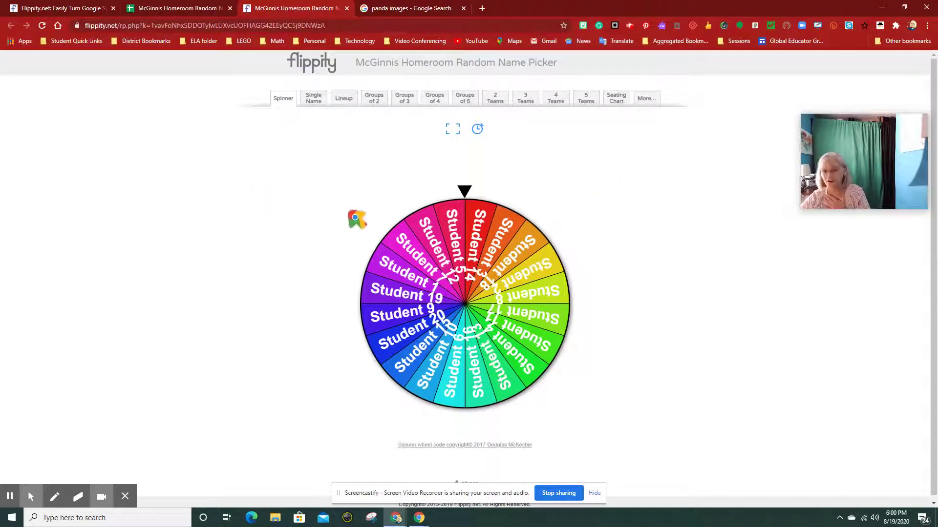
pyautogui.click(466, 196)
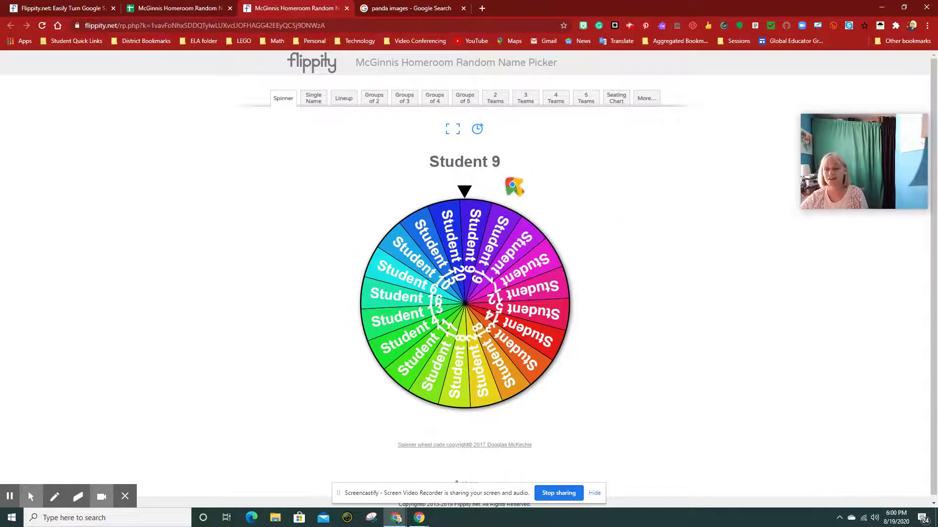
pyautogui.click(466, 194)
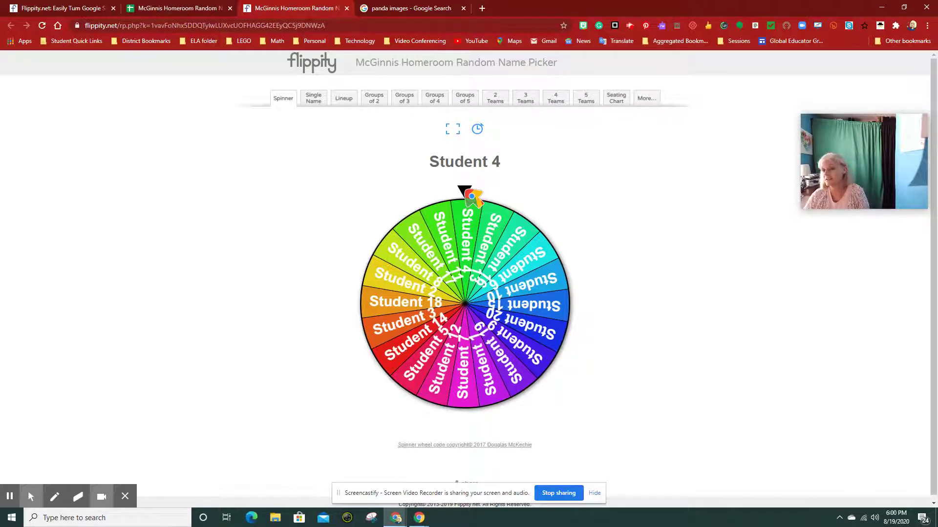
pyautogui.click(466, 219)
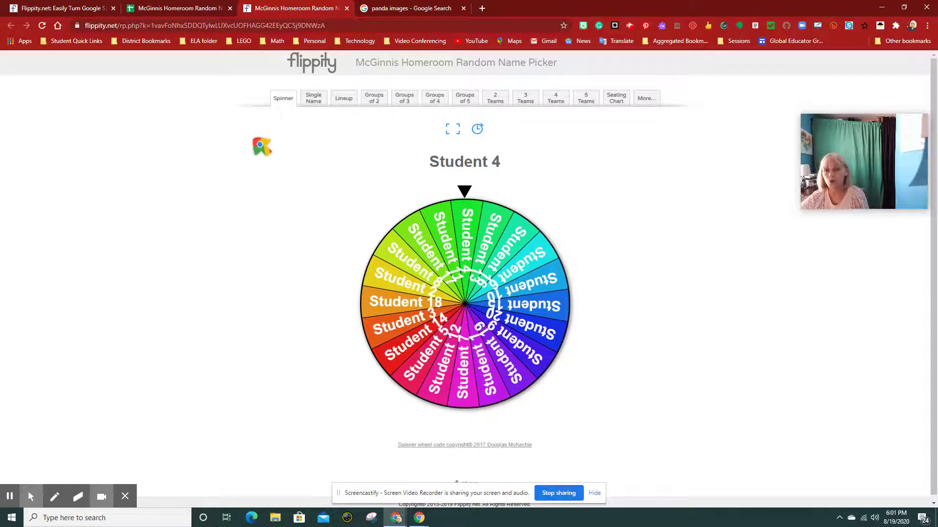
# Switch the picker to the Single Name view and browse to the next student and back.
pyautogui.click(314, 100)
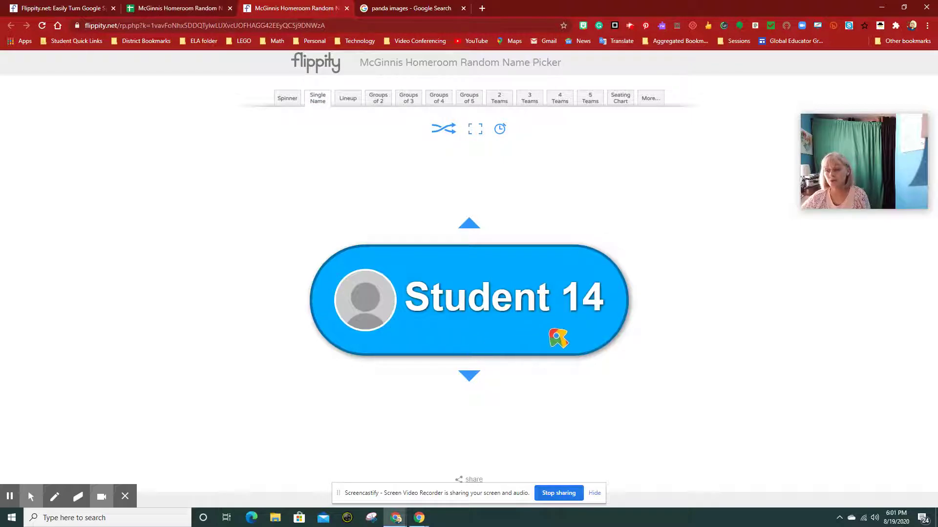
pyautogui.click(469, 376)
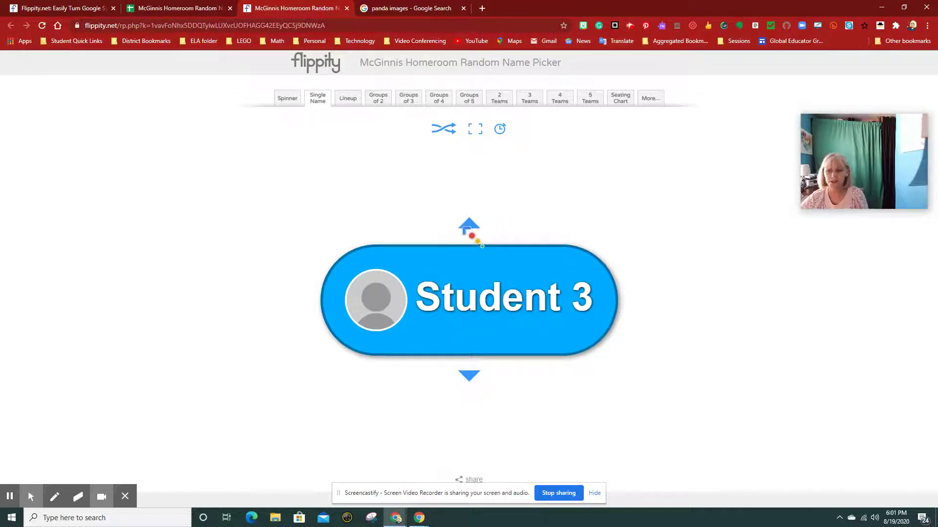
pyautogui.click(464, 228)
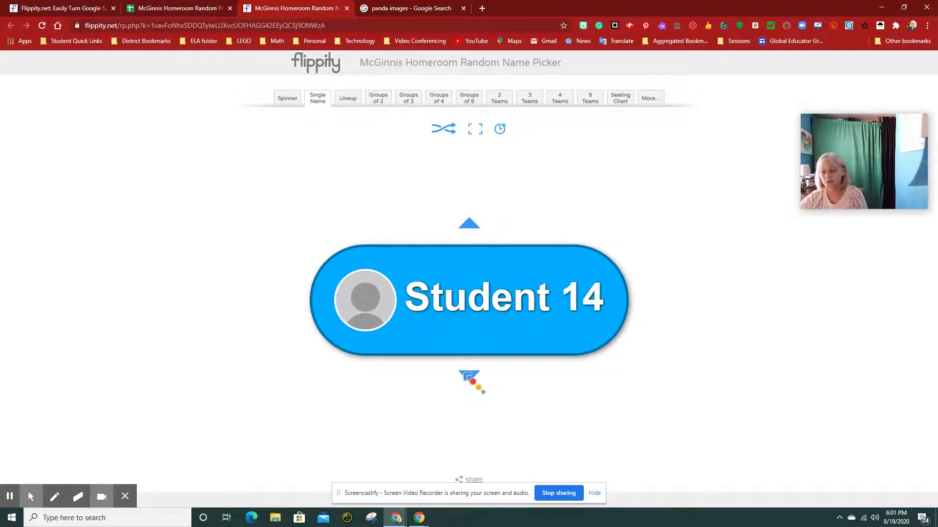
# Advance to the next student in the Single Name view and display the class in the Lineup view.
pyautogui.click(464, 376)
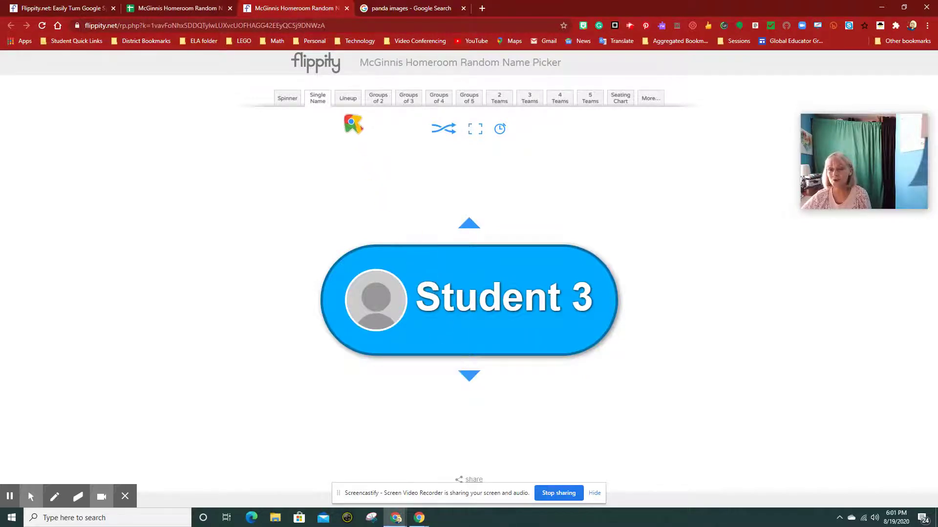
pyautogui.click(349, 100)
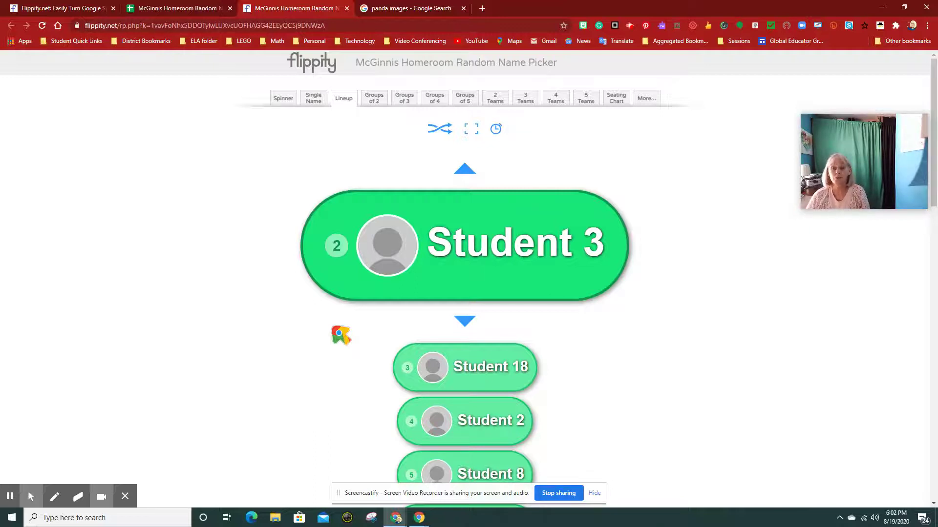
# Split the class into groups of 2 and reshuffle the pairs three times.
pyautogui.click(376, 100)
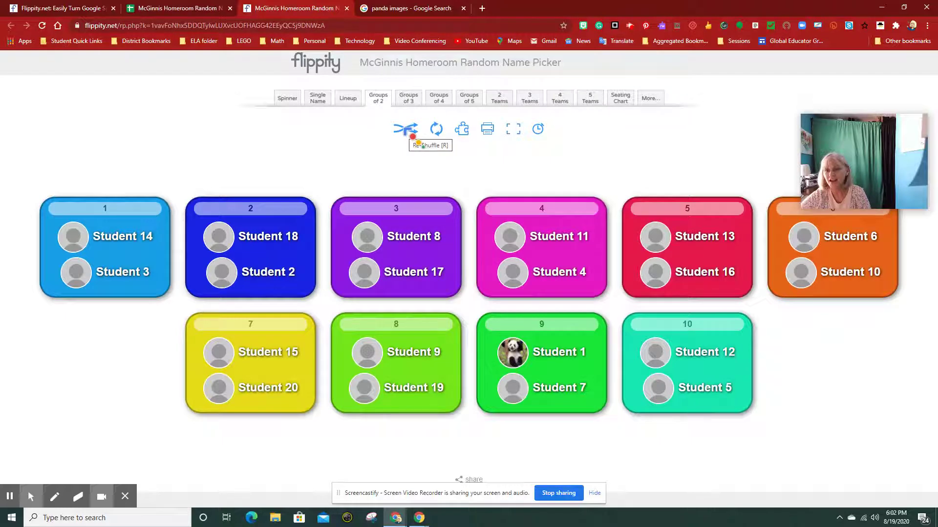
pyautogui.click(413, 137)
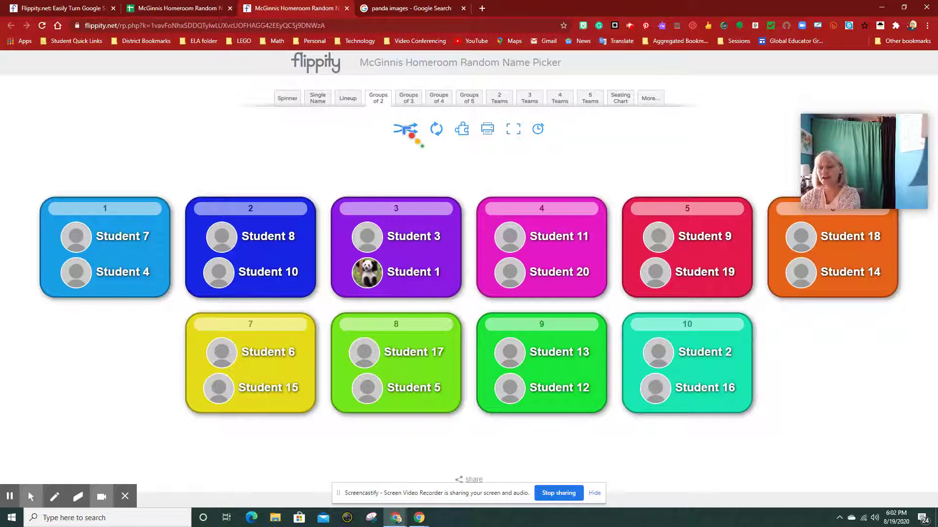
pyautogui.click(413, 136)
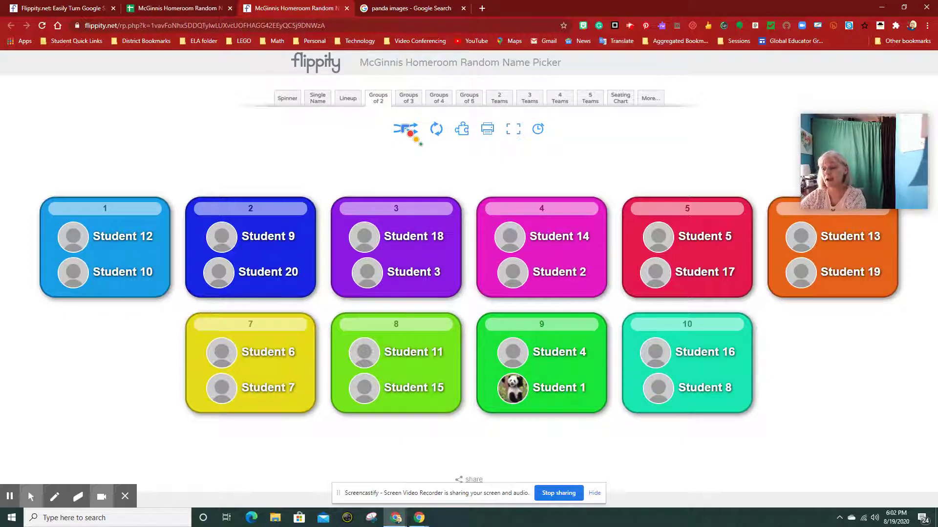
pyautogui.click(411, 134)
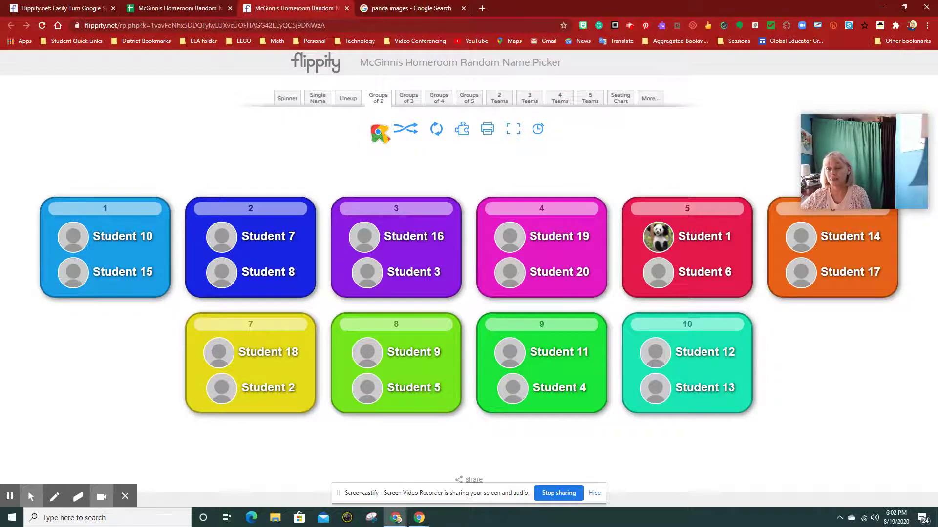
# Split the class into groups of 3 and reshuffle the groups twice.
pyautogui.click(409, 100)
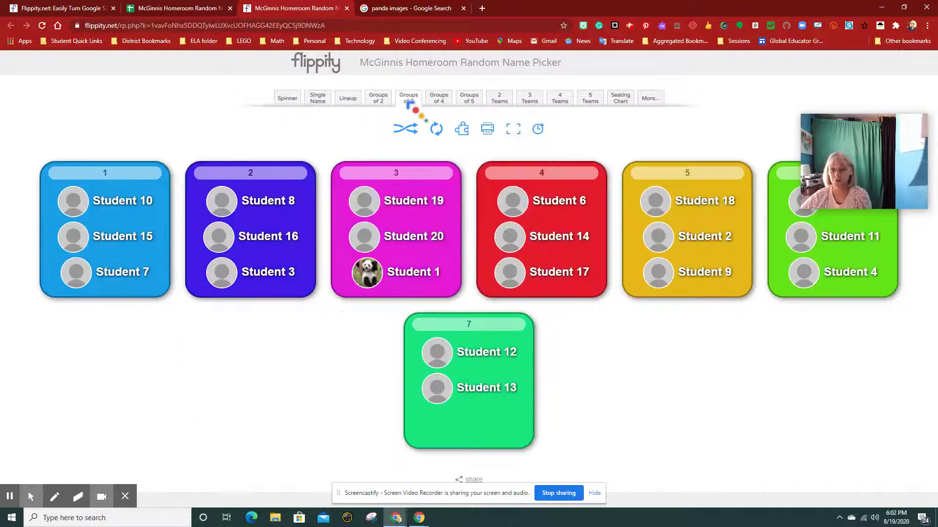
pyautogui.click(411, 132)
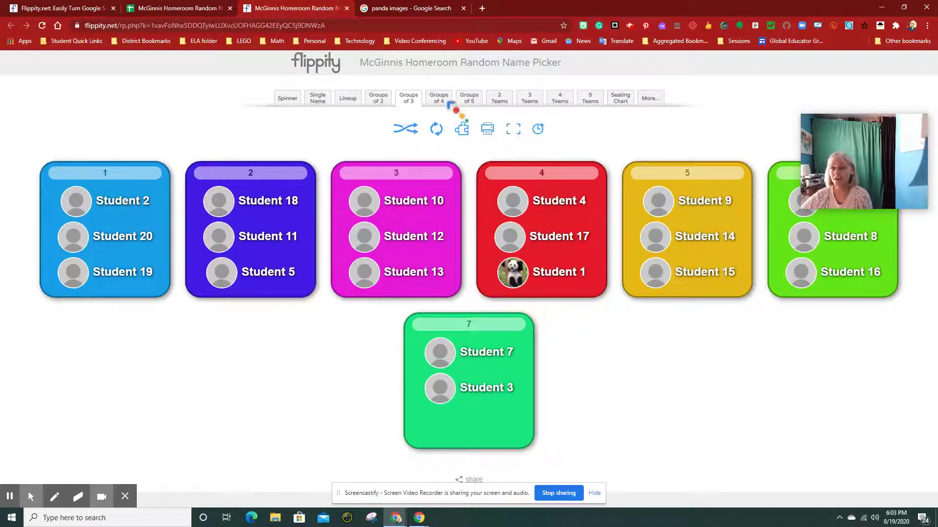
pyautogui.click(410, 132)
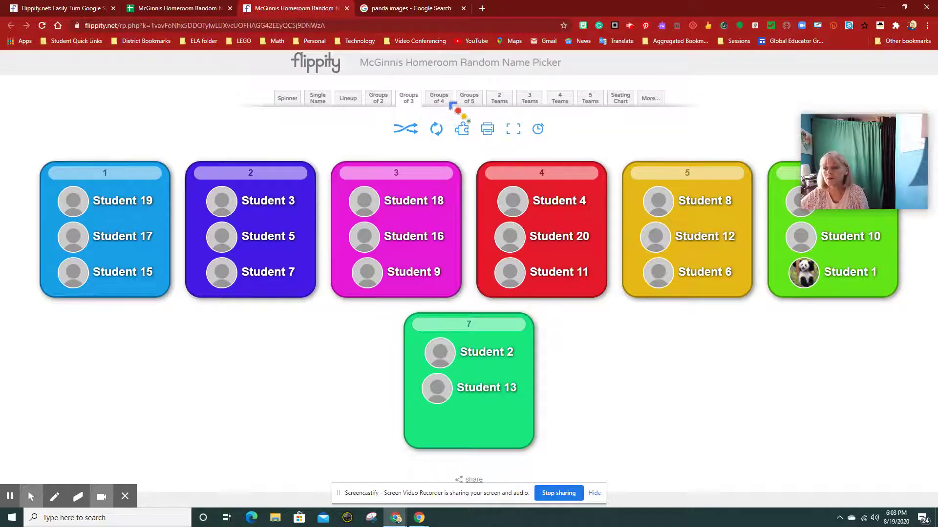
# View the class divided into 2, 3 and 4 teams, and open the list of additional picker options.
pyautogui.click(500, 99)
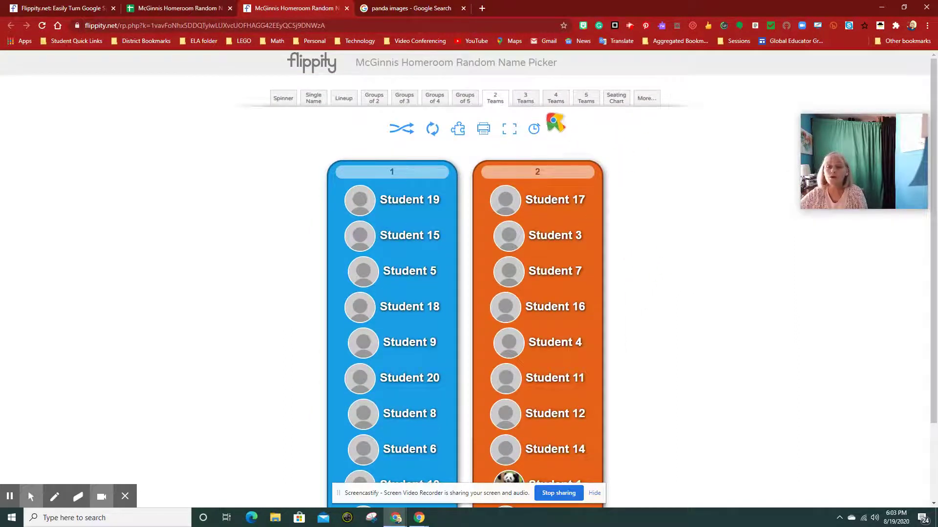
pyautogui.click(524, 100)
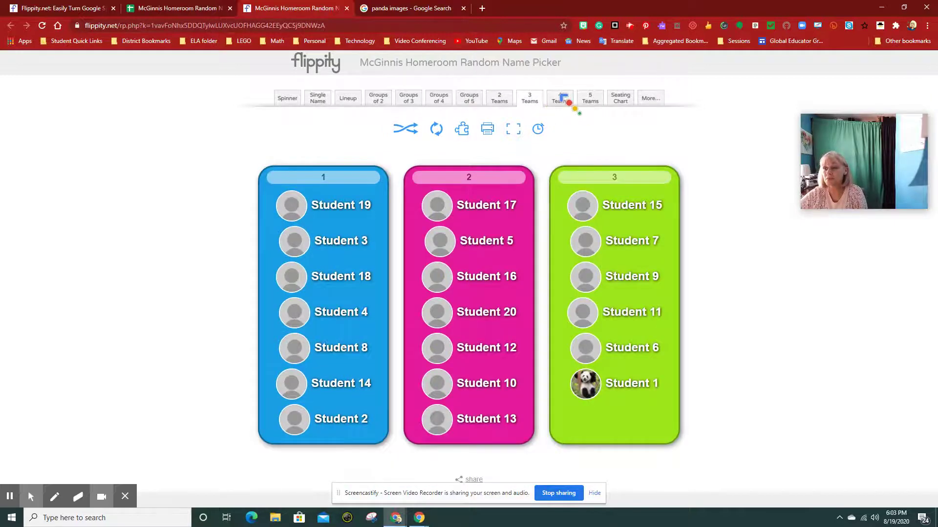
pyautogui.click(562, 100)
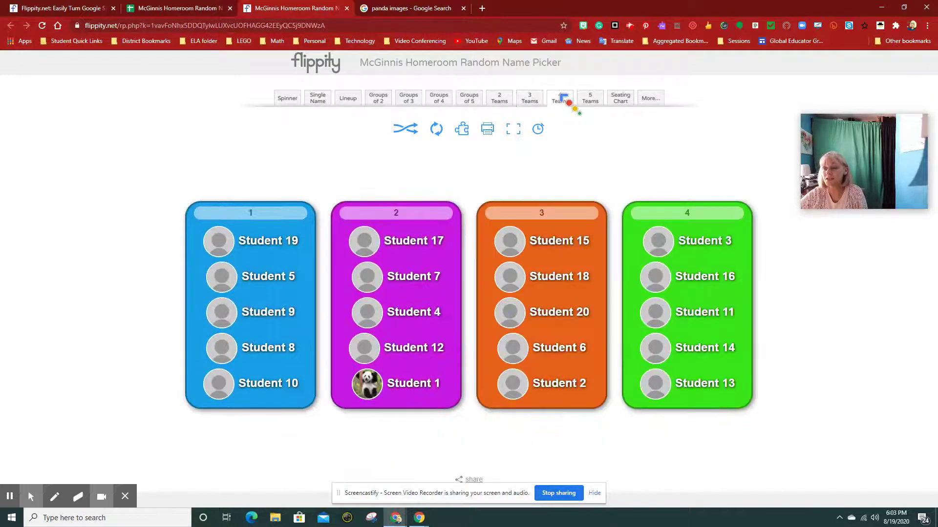
pyautogui.click(651, 99)
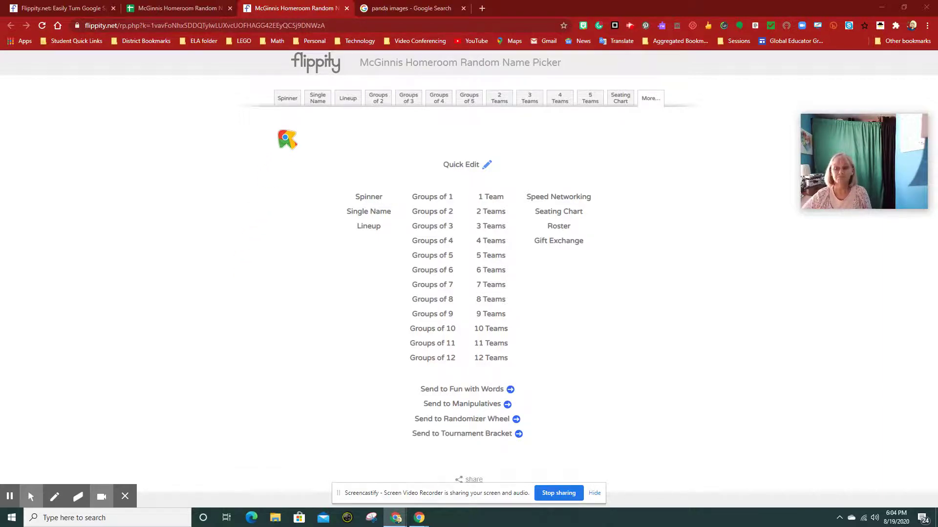
# Return to the Spinner view, add a timer set to 5:00 and start the countdown.
pyautogui.click(287, 100)
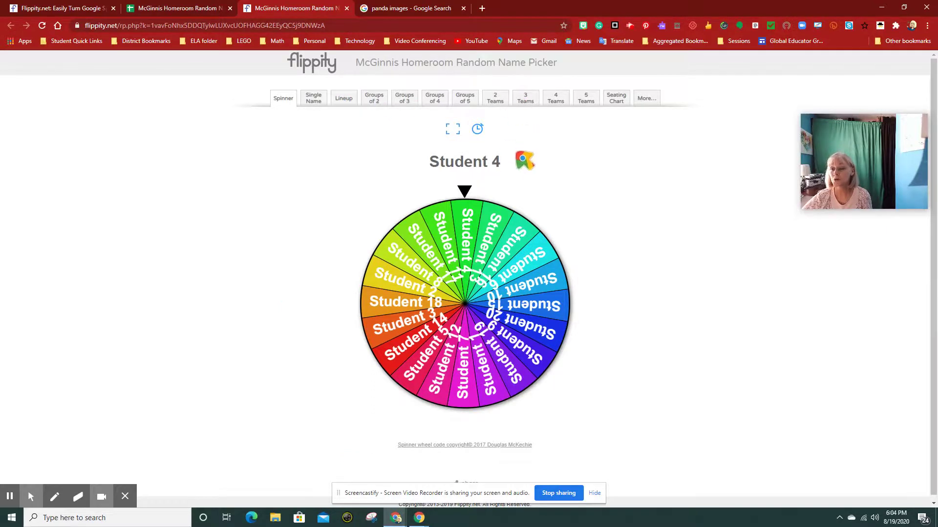
pyautogui.click(476, 130)
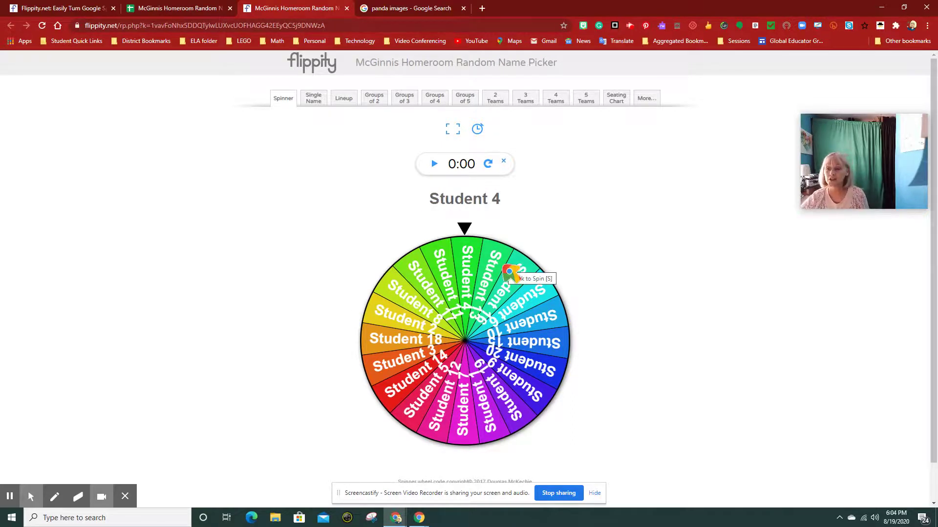
pyautogui.click(450, 168)
pyautogui.doubleClick(455, 174)
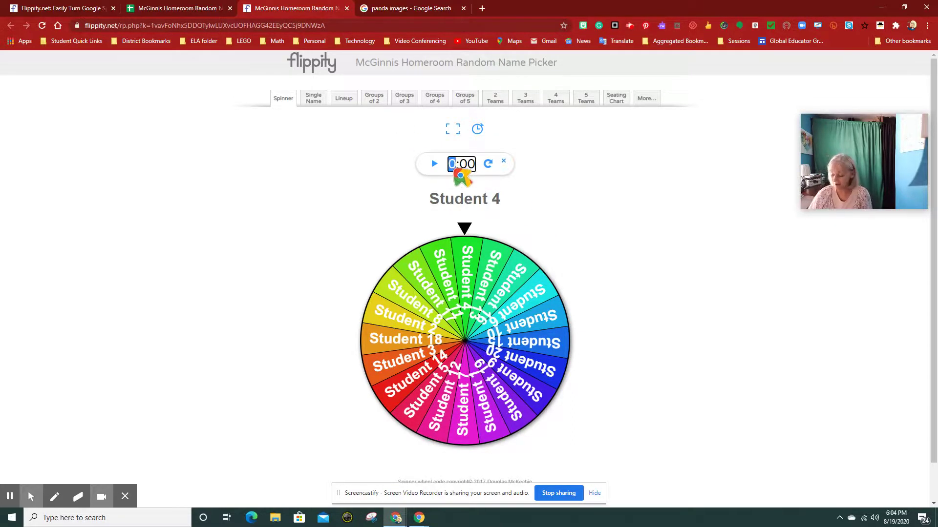
pyautogui.write('5')
pyautogui.click(435, 163)
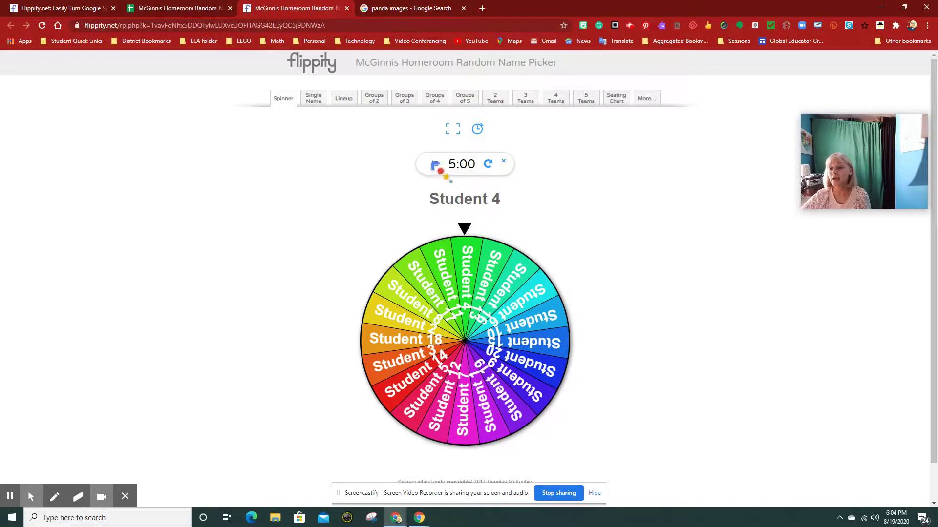
# Display the spinner in full screen, exit full screen and stop the running timer.
pyautogui.click(449, 129)
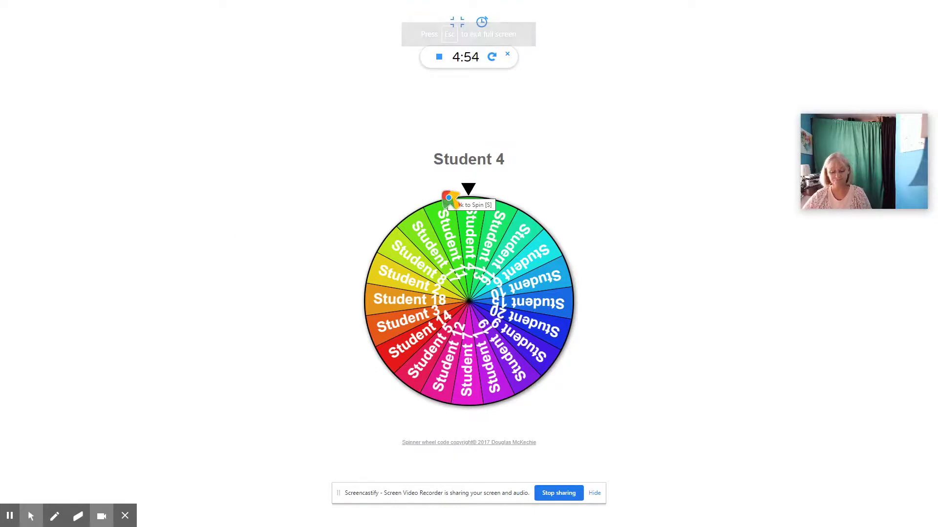
pyautogui.press('Escape')
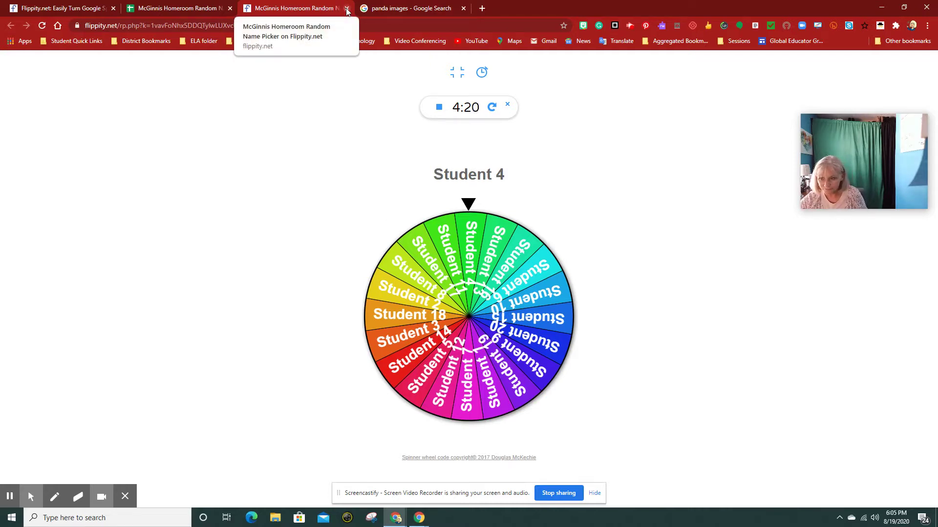
pyautogui.click(438, 107)
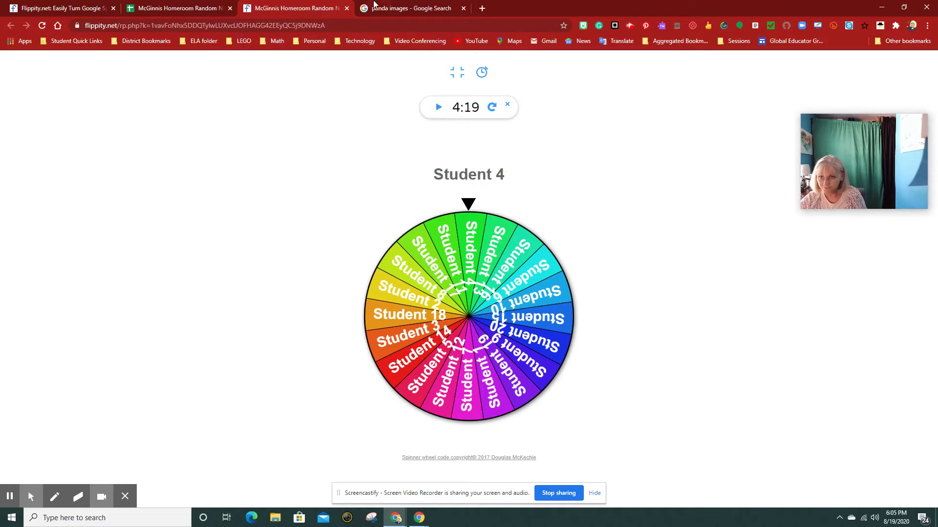
# Close the panda image search, the name picker, its template spreadsheet and the Flippity home page.
pyautogui.click(405, 9)
pyautogui.click(463, 8)
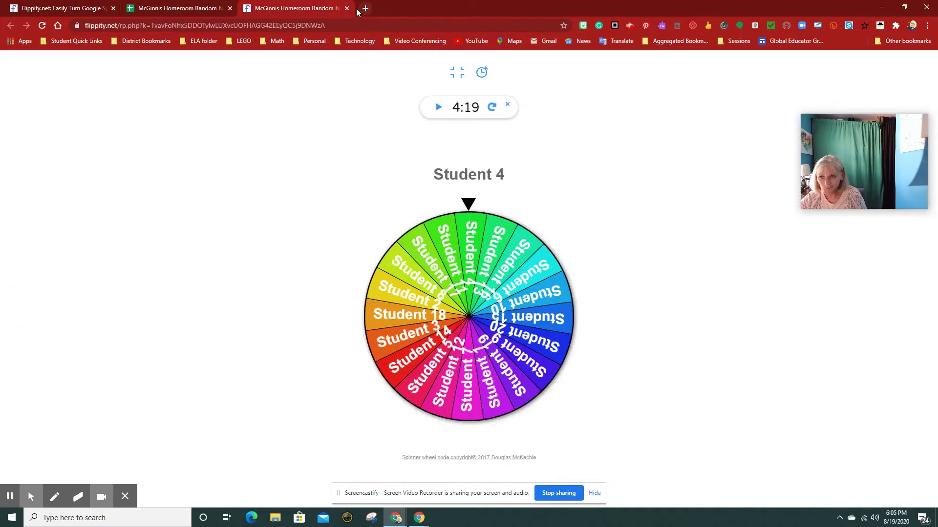
pyautogui.click(347, 9)
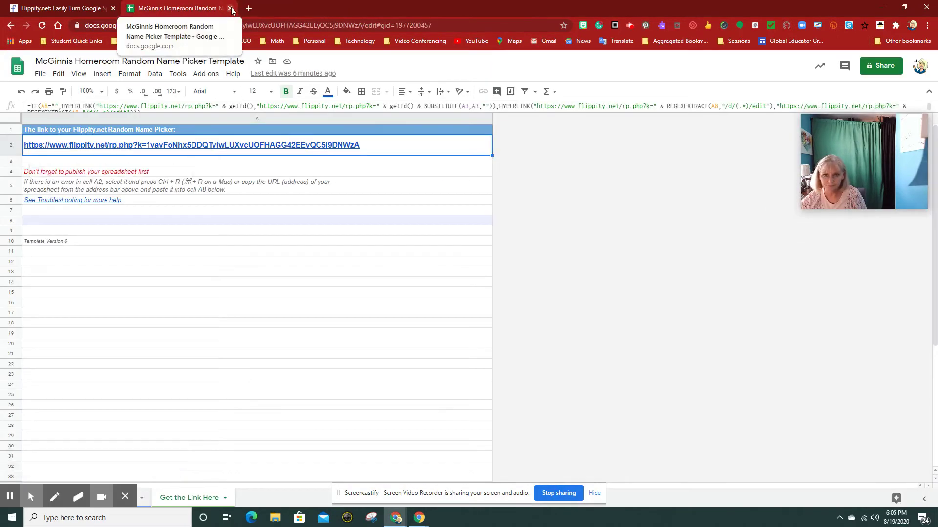
pyautogui.click(230, 8)
pyautogui.click(113, 8)
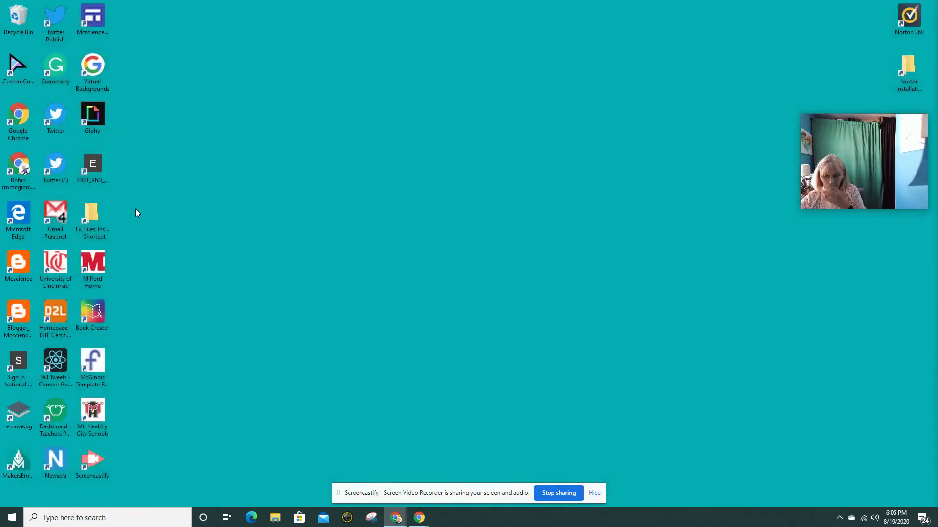